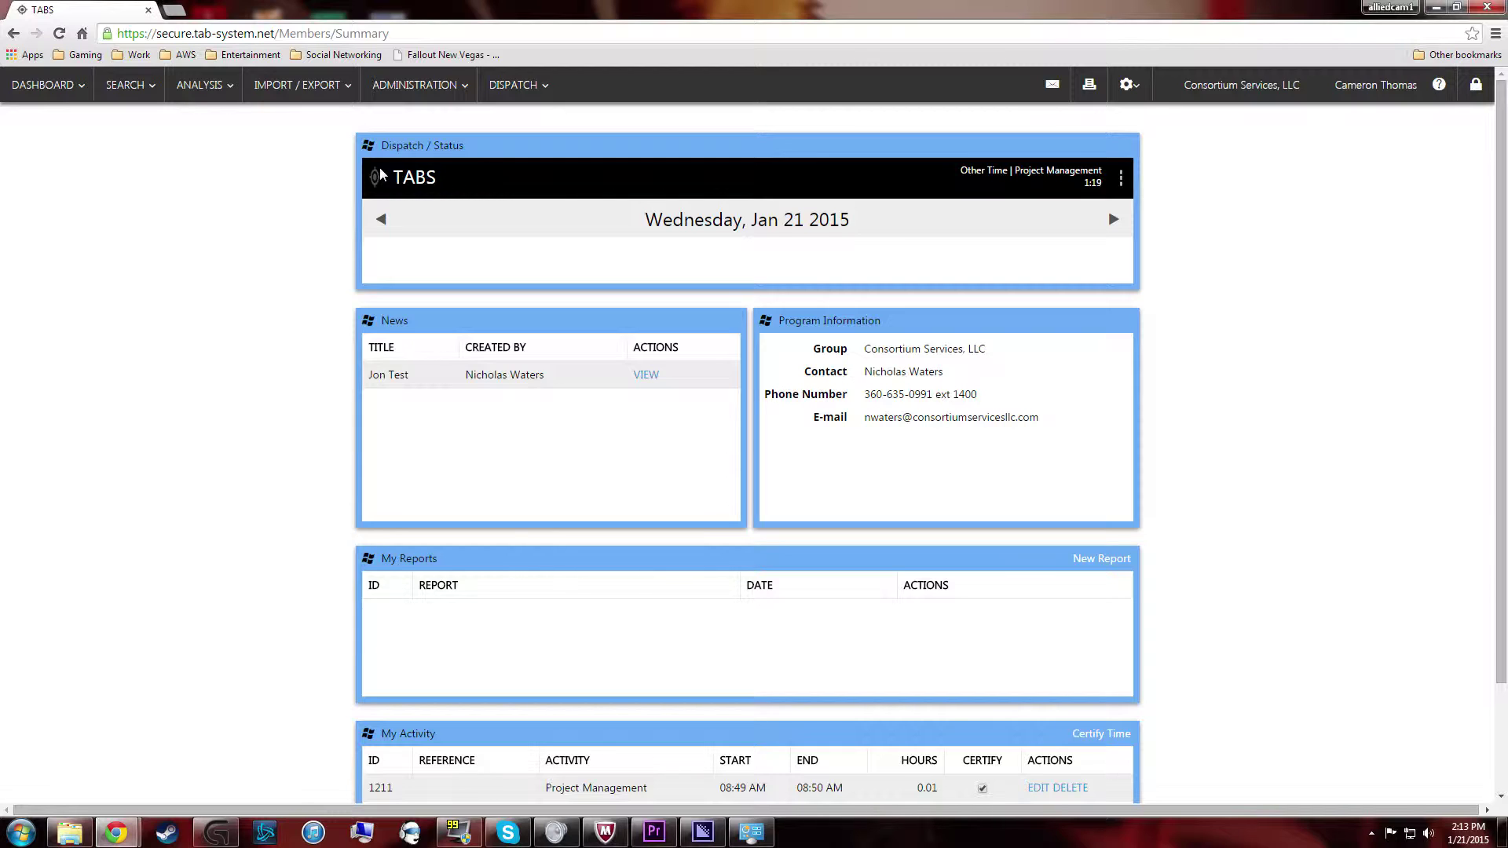
- Open the Time Clock Detail report and look over the time entries listed for each user
left_click(220, 93)
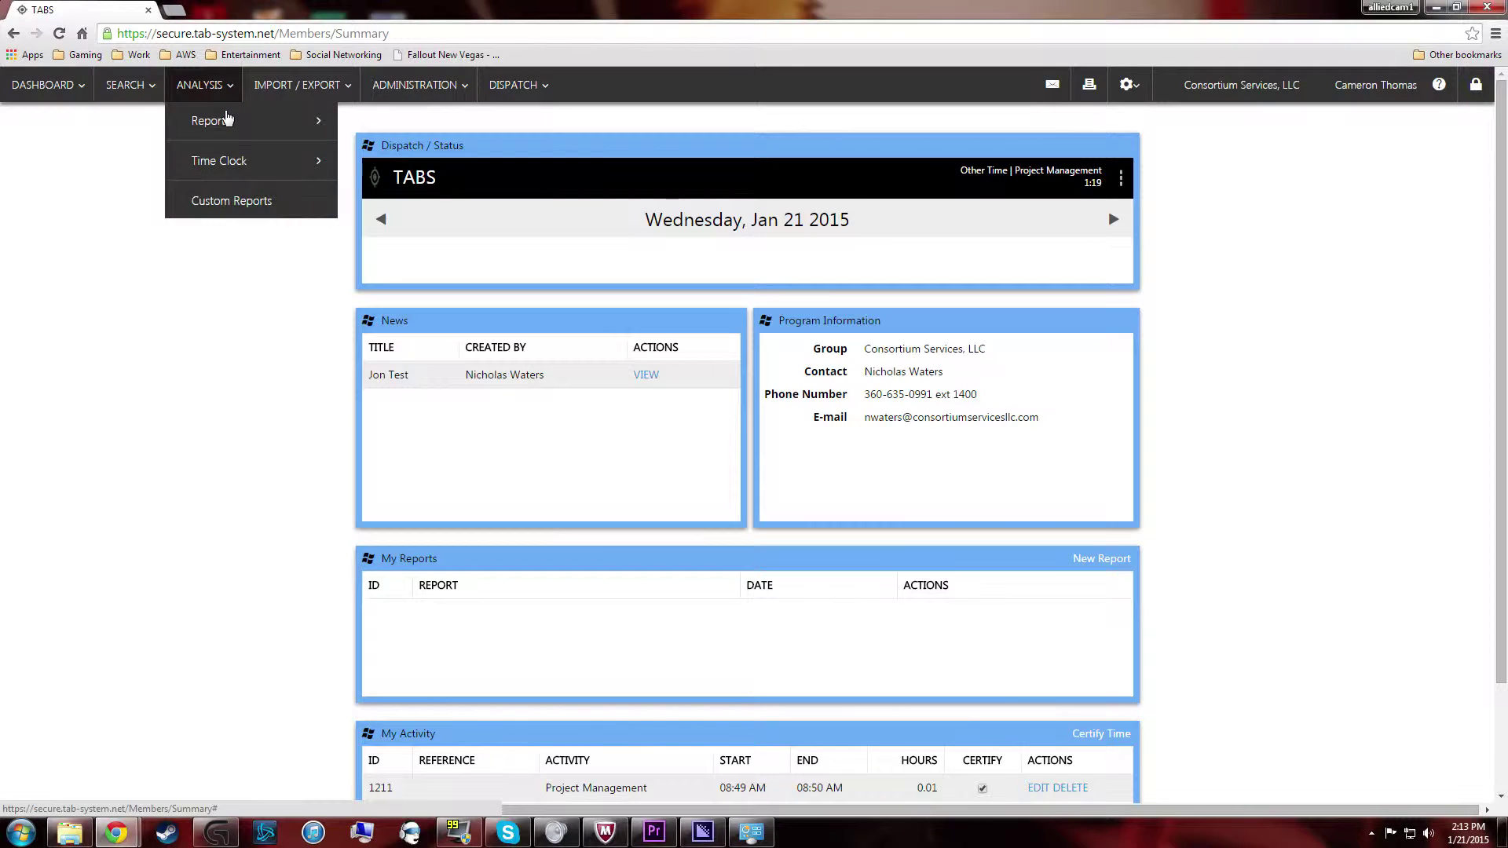
mouse_move(275, 167)
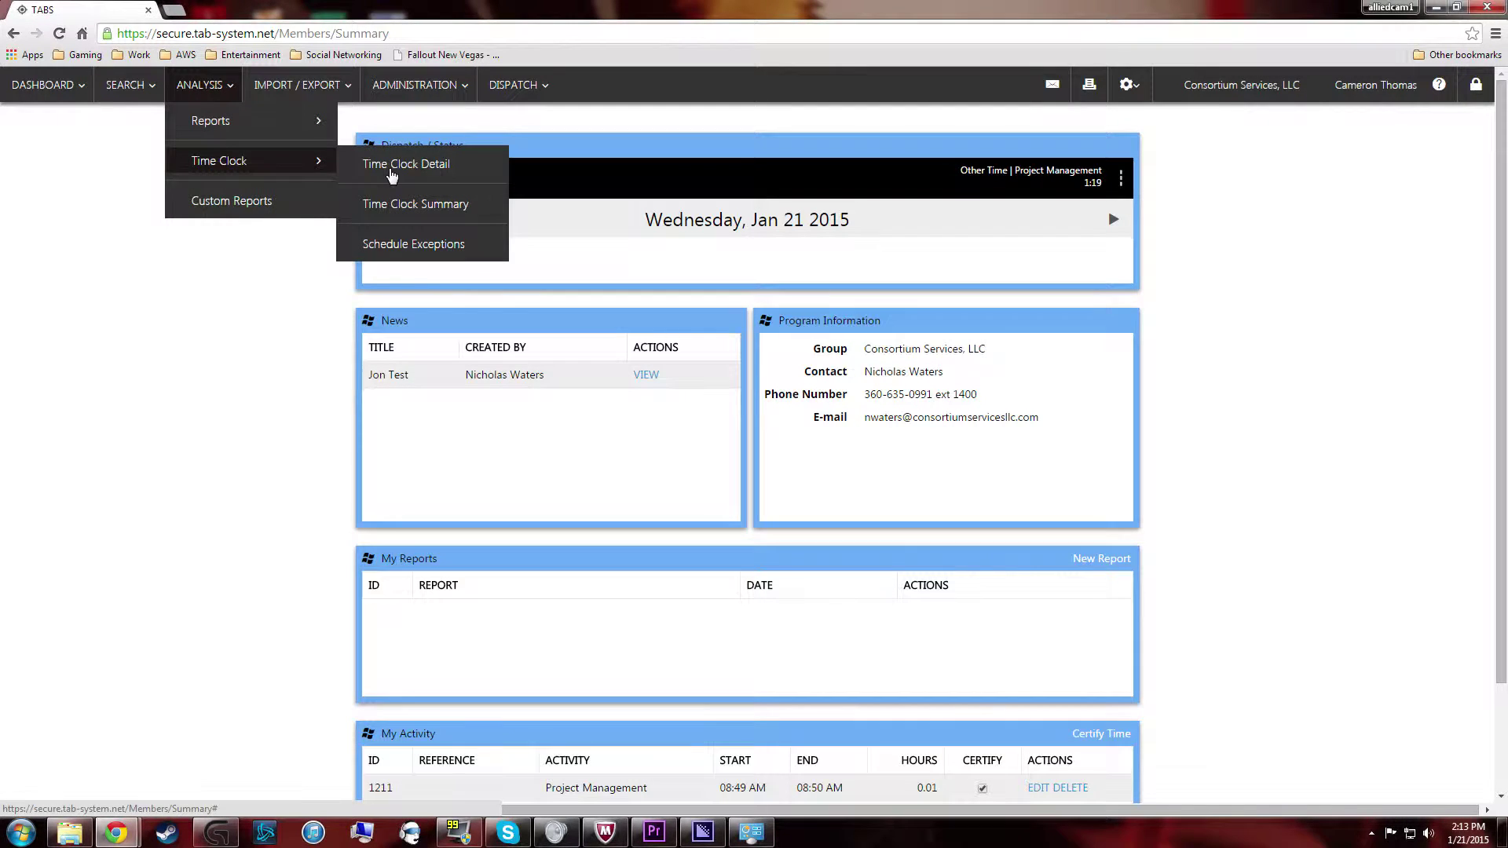
left_click(437, 168)
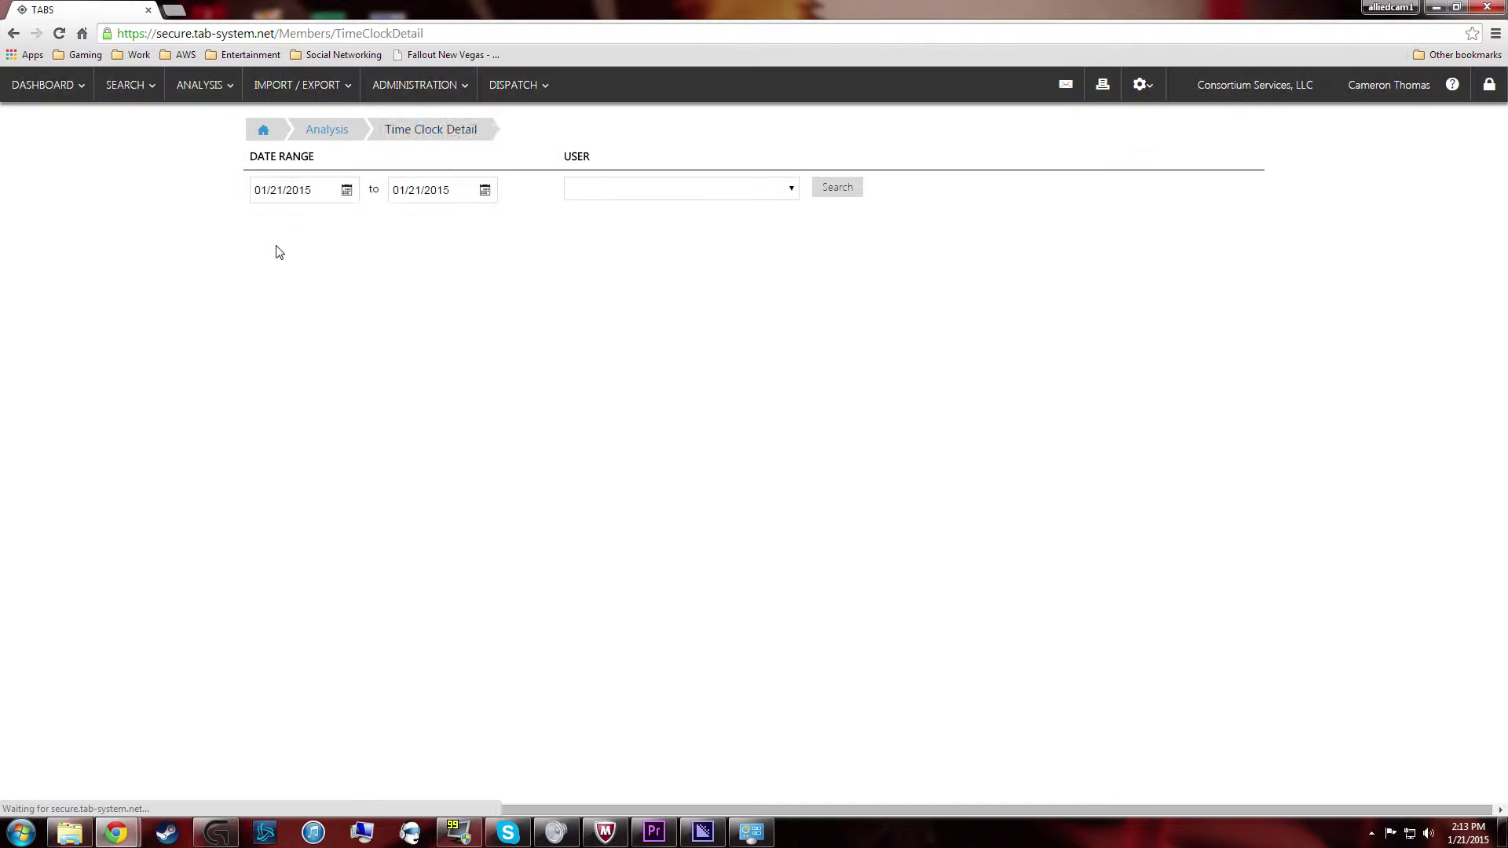
scroll(351, 236, "down", 6)
scroll(351, 147, "up", 4)
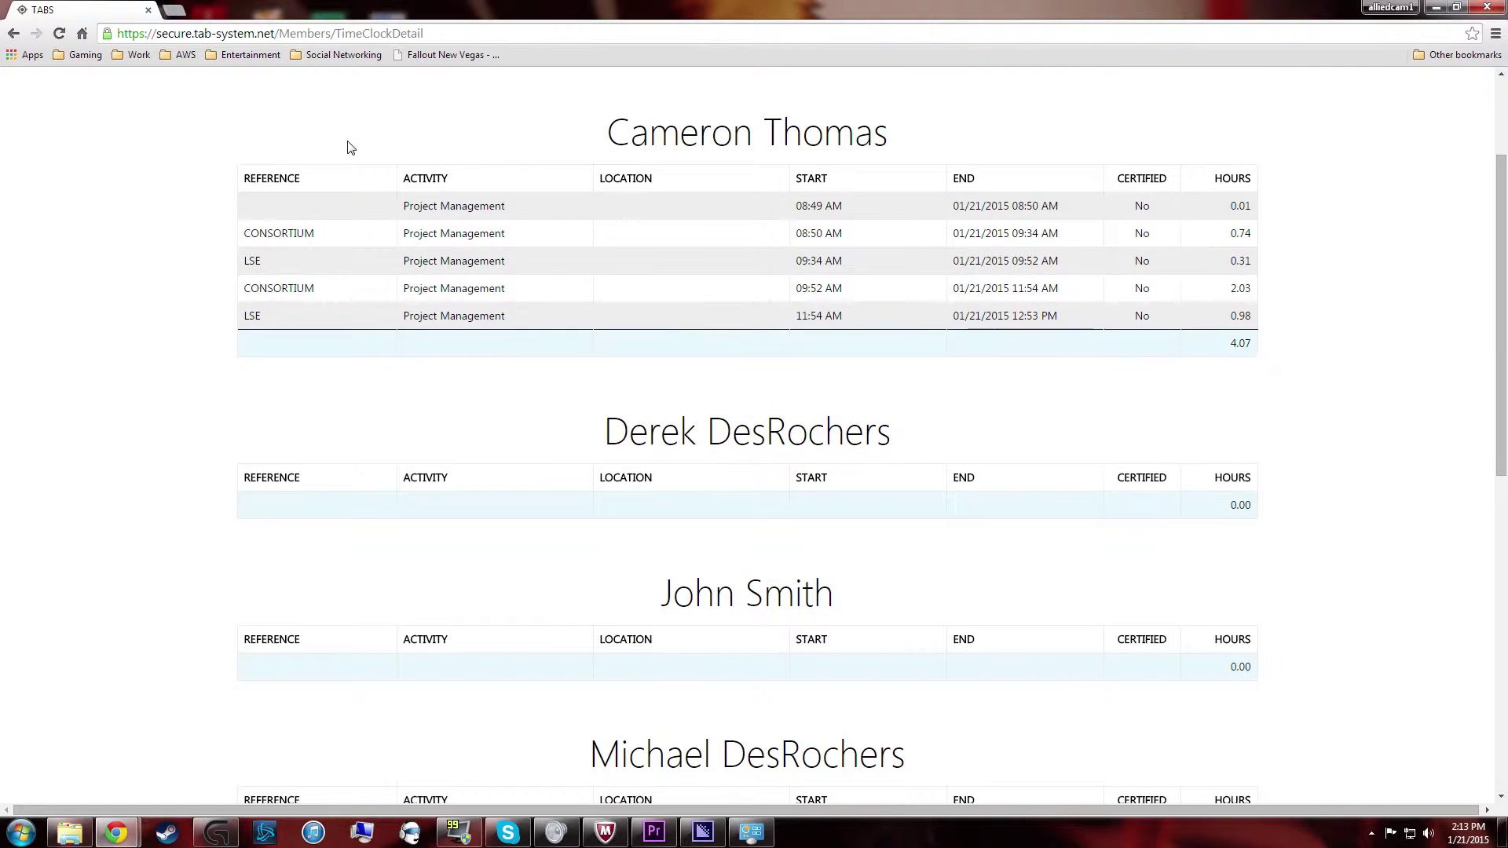
scroll(350, 148, "up", 3)
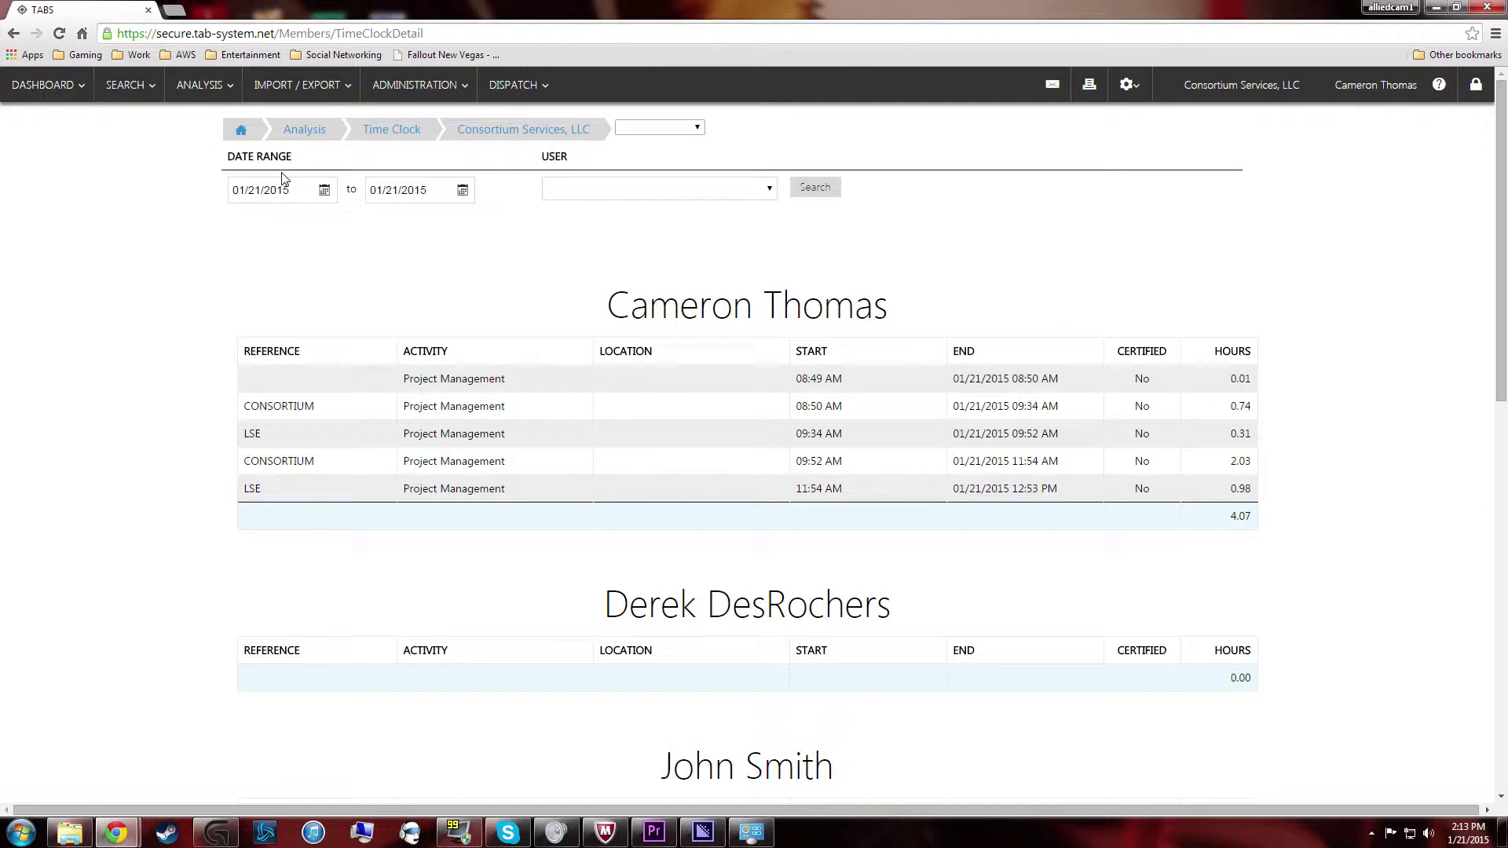
- Run the Time Clock Detail report for all users from 01/15/2015 to 01/21/2015 and look through the entries
left_click(324, 190)
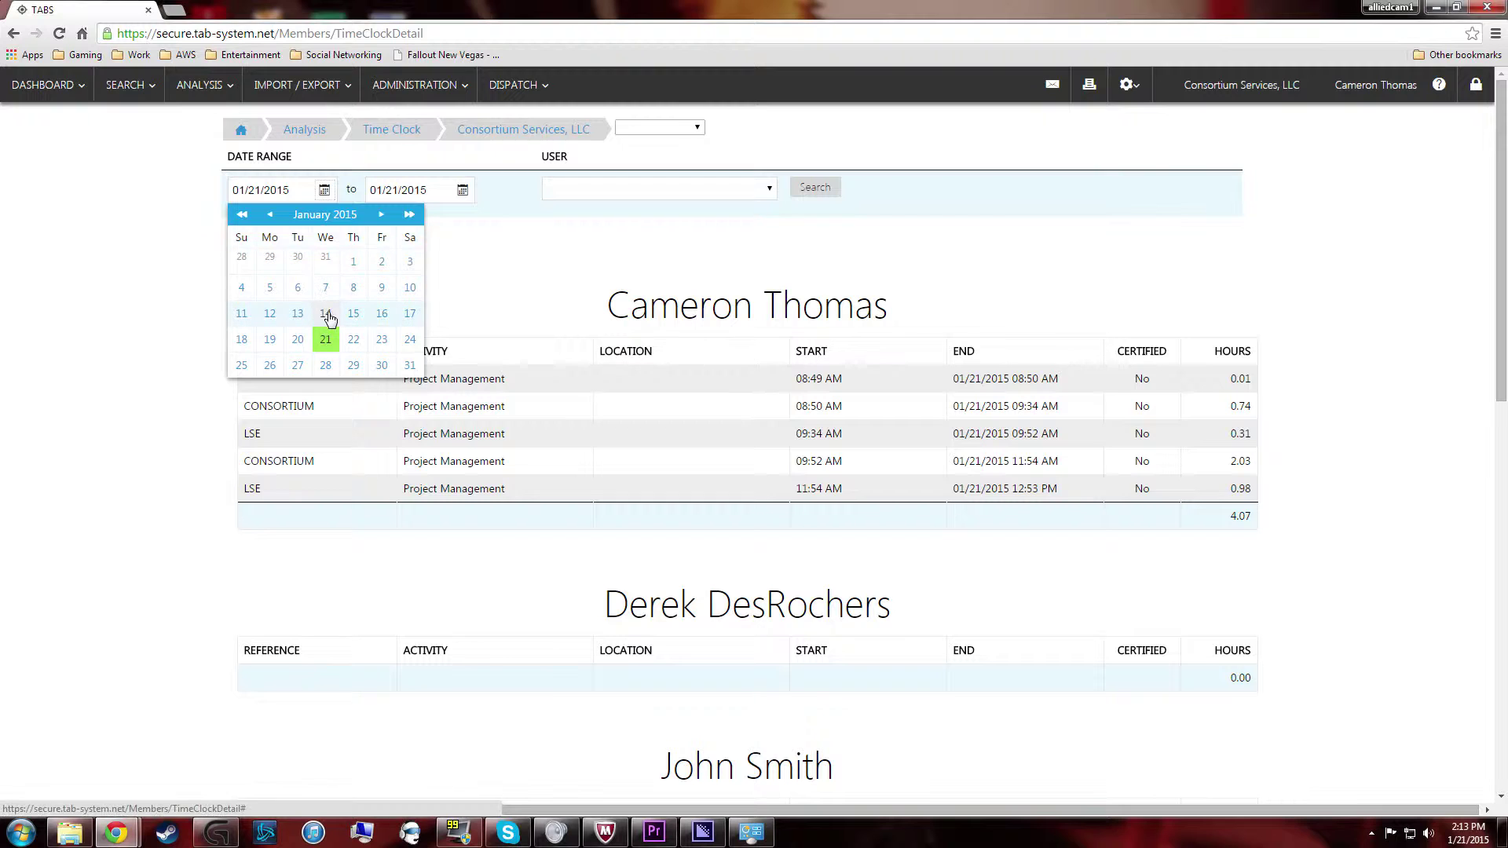
left_click(354, 314)
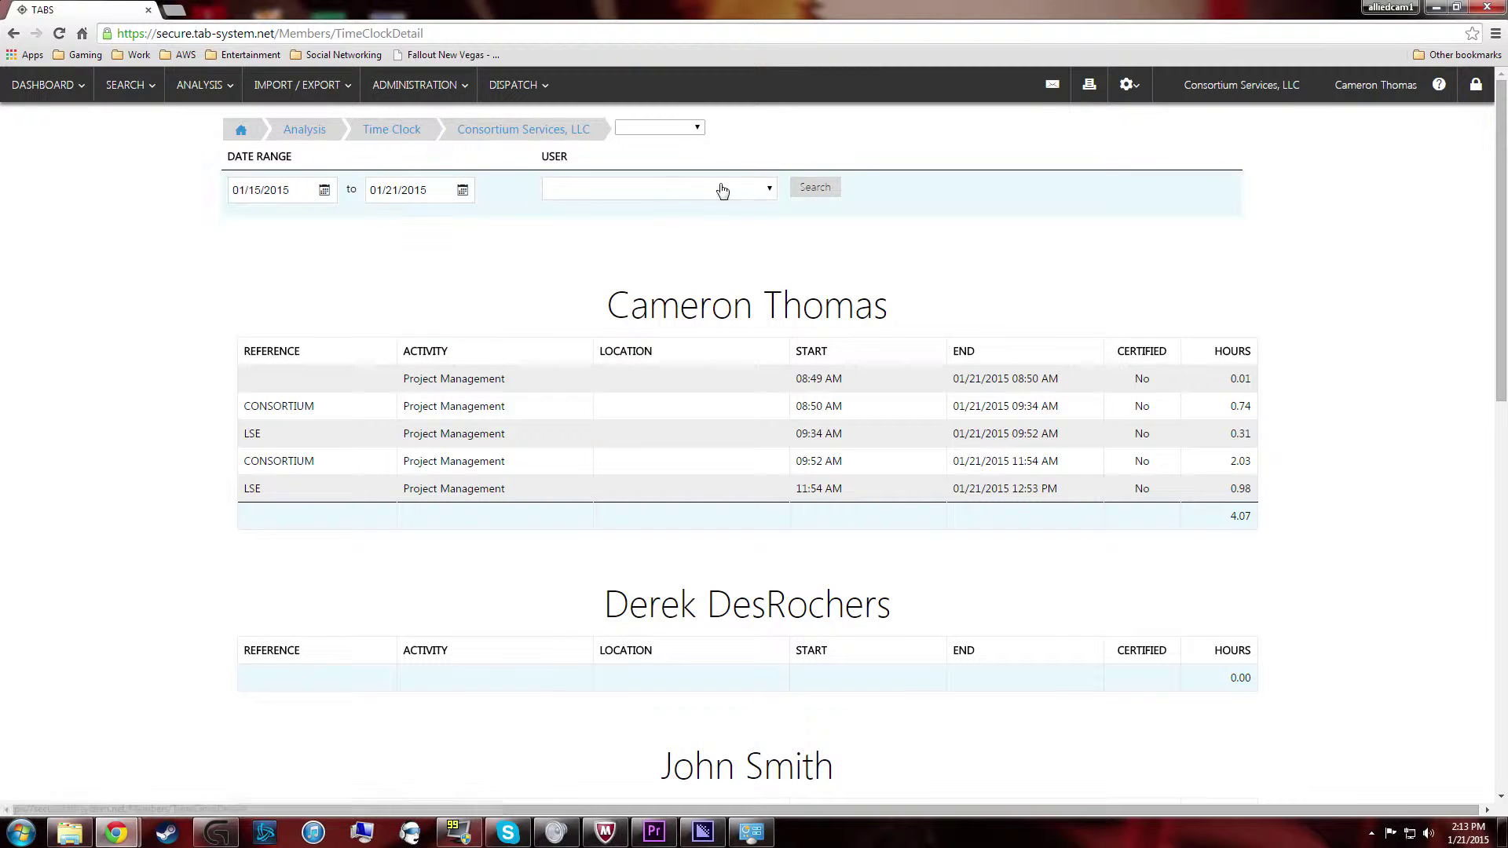
left_click(809, 187)
scroll(202, 350, "down", 4)
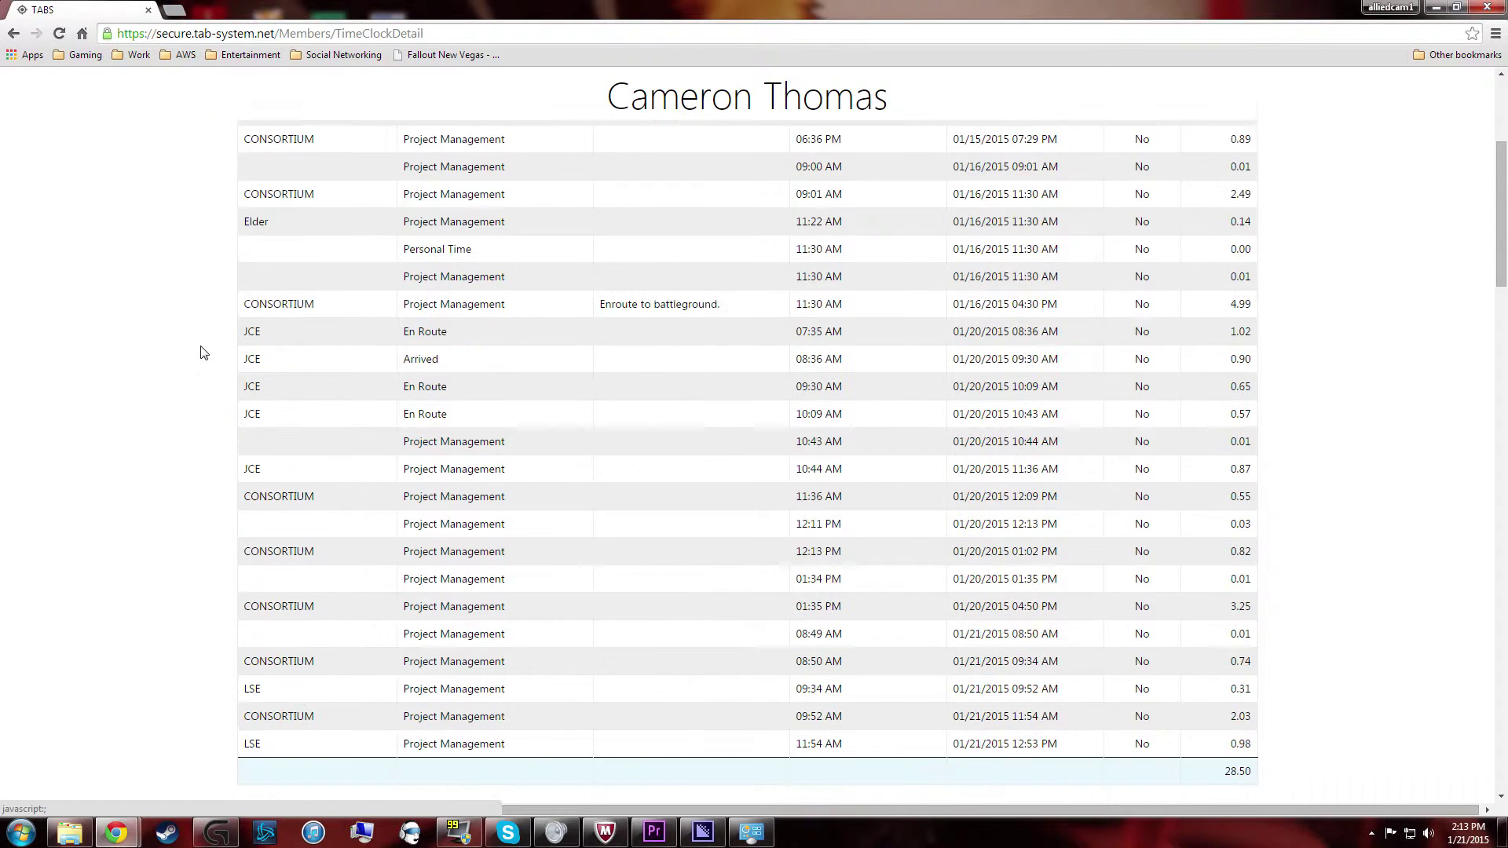
scroll(202, 352, "down", 6)
scroll(202, 352, "up", 10)
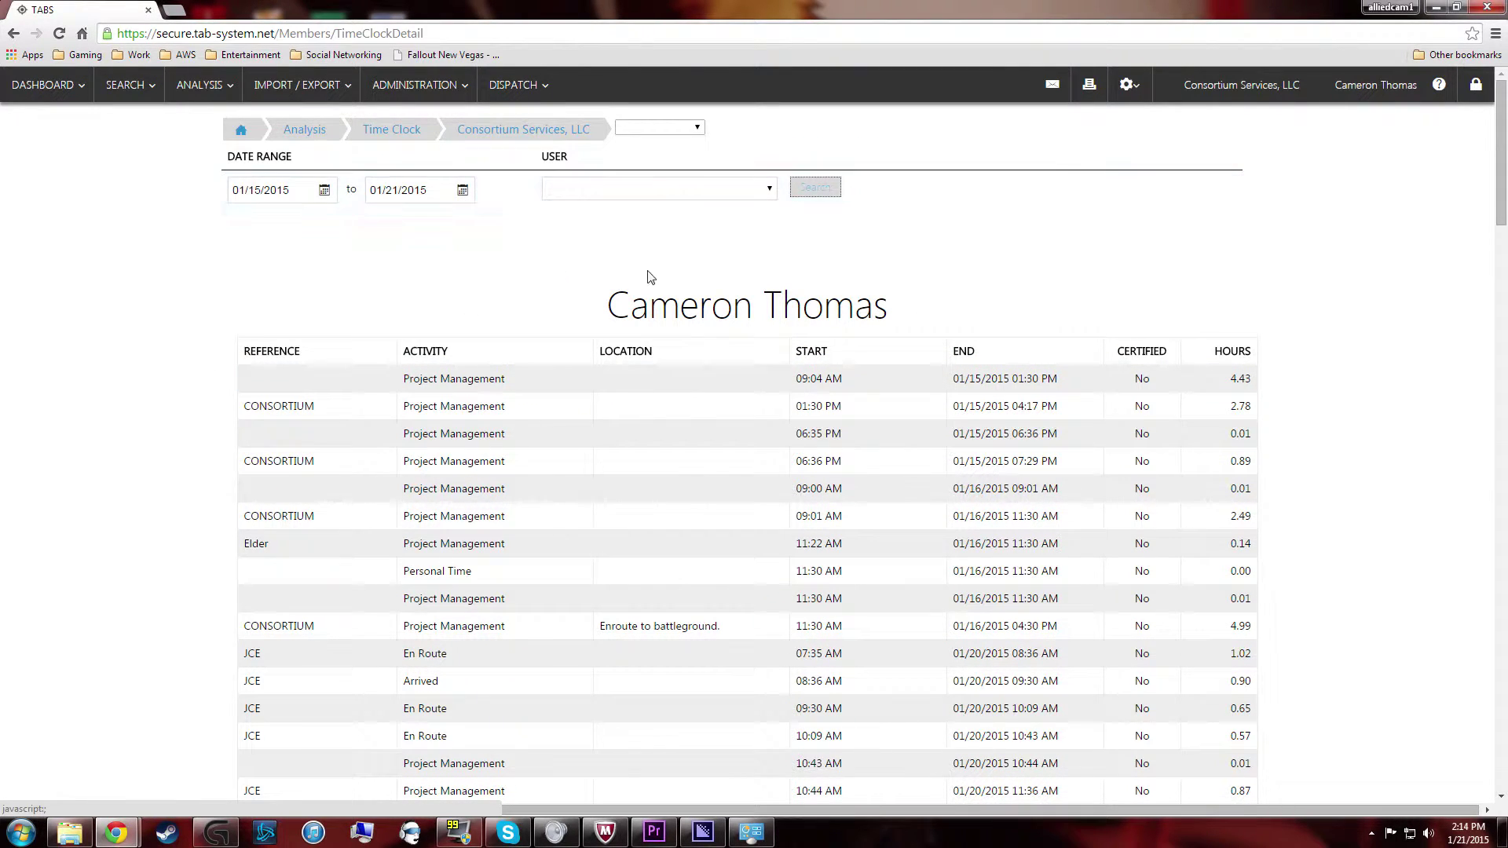
- Filter the Time Clock Detail report to the signed-in user's own entries for the same date range
left_click(676, 189)
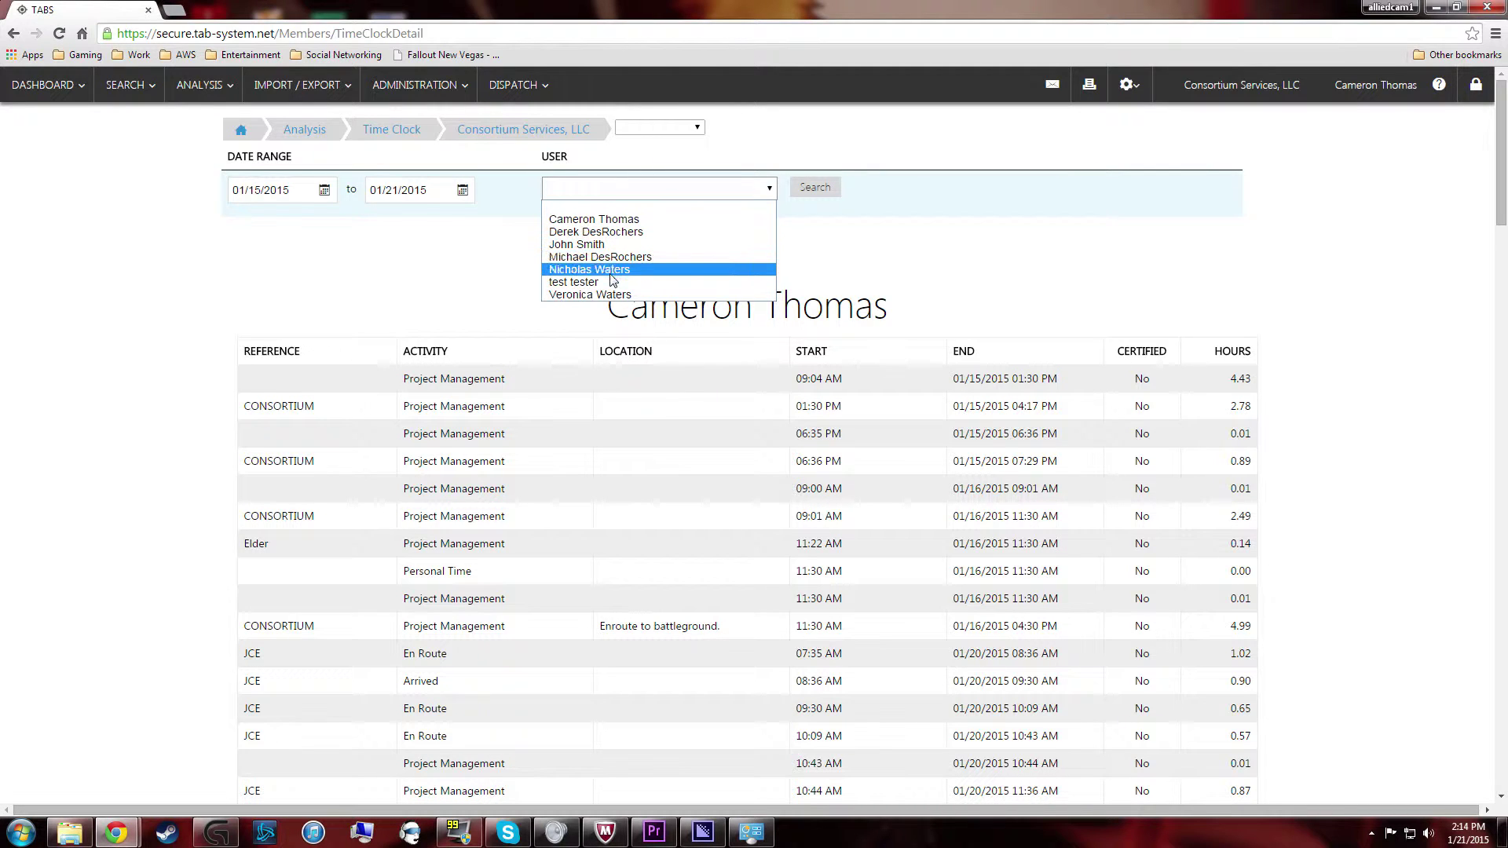
left_click(613, 220)
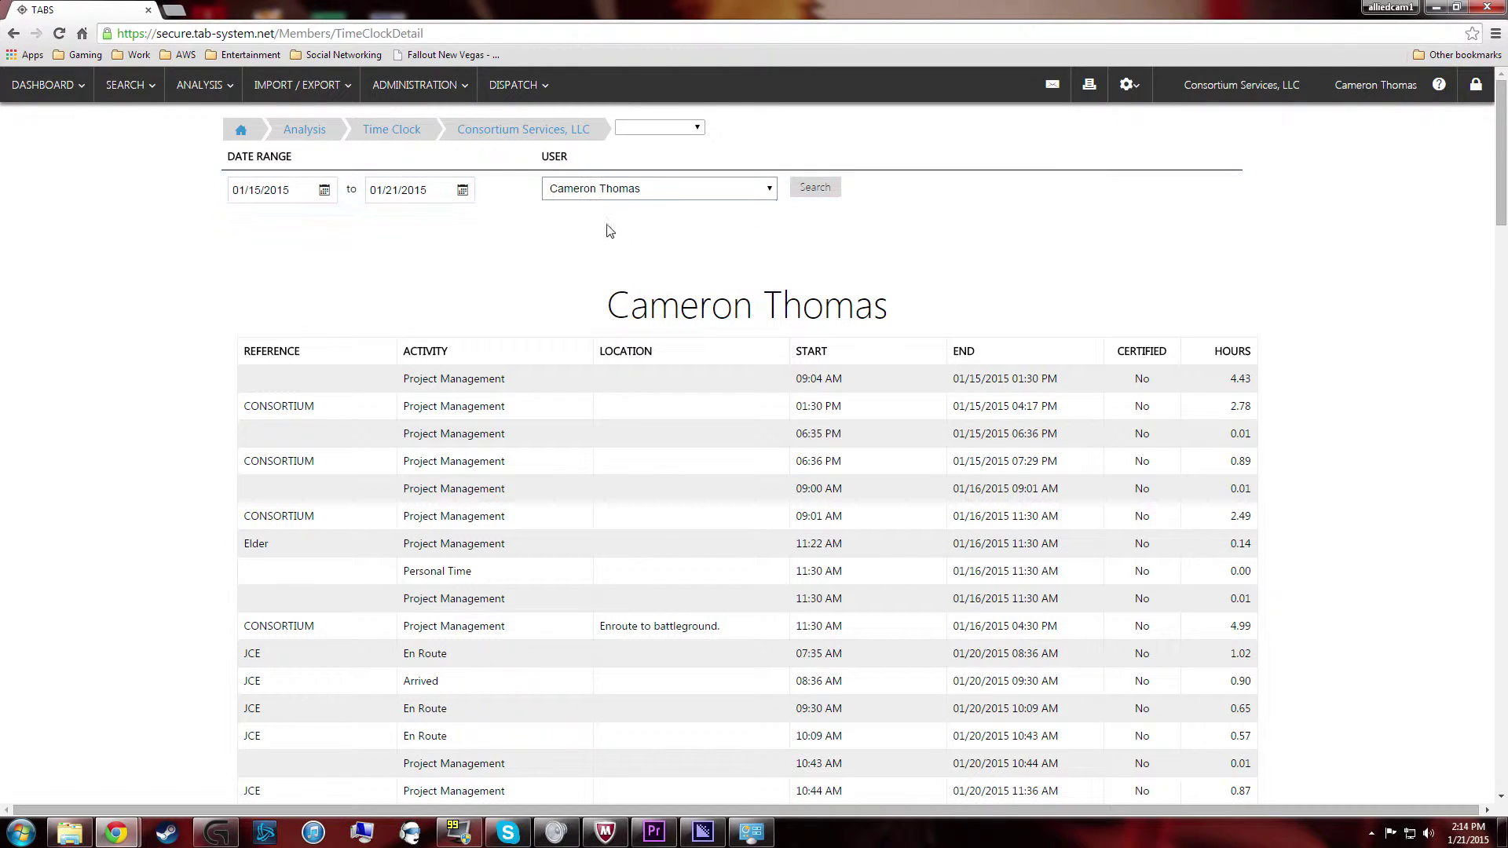
left_click(837, 188)
- Examine the filtered user's time entries and the total hours at the end of the table
scroll(573, 326, "down", 3)
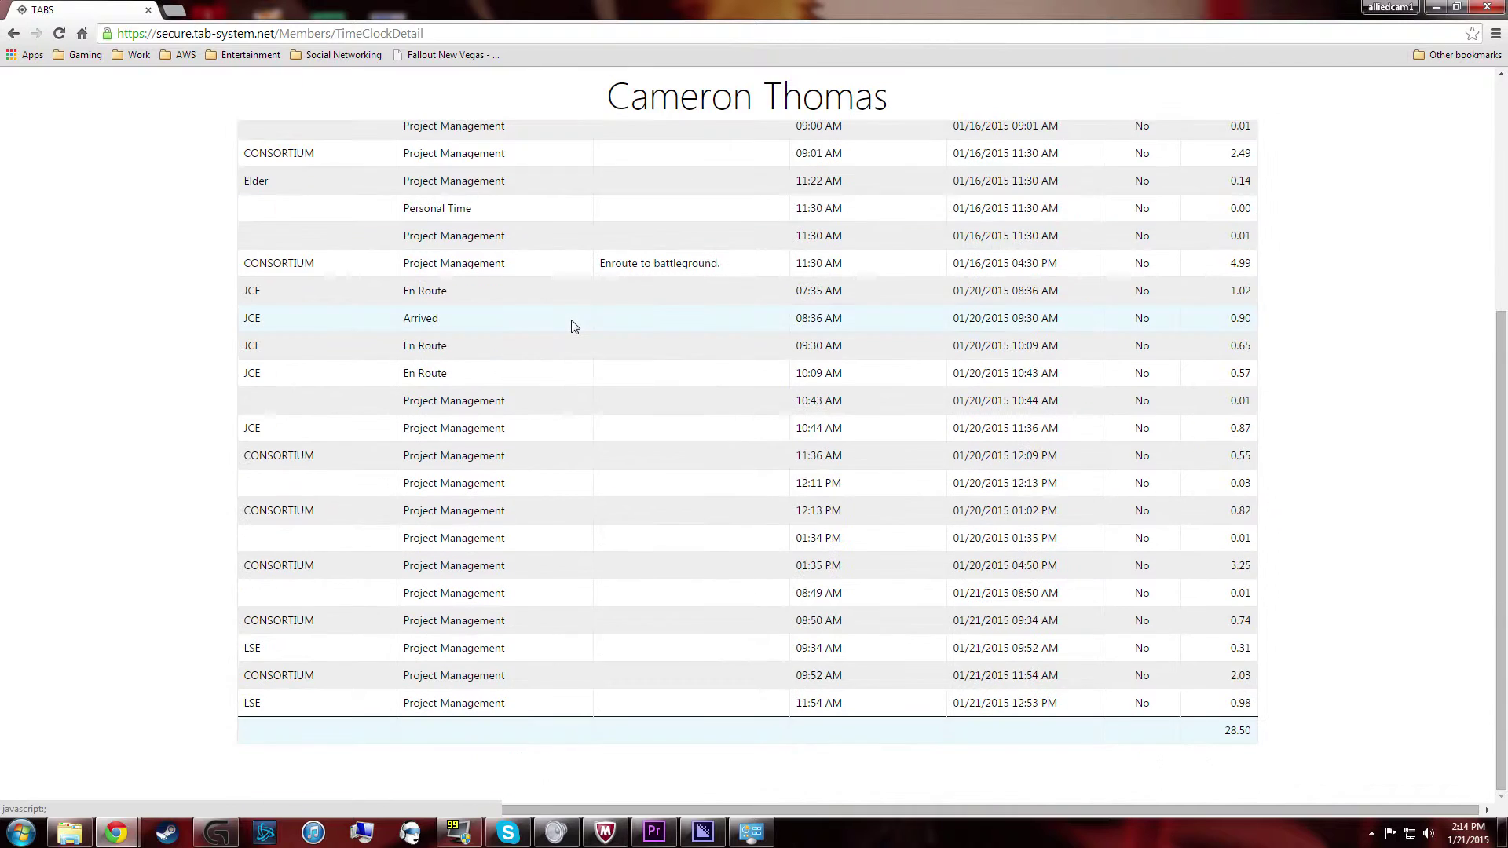
scroll(578, 322, "down", 2)
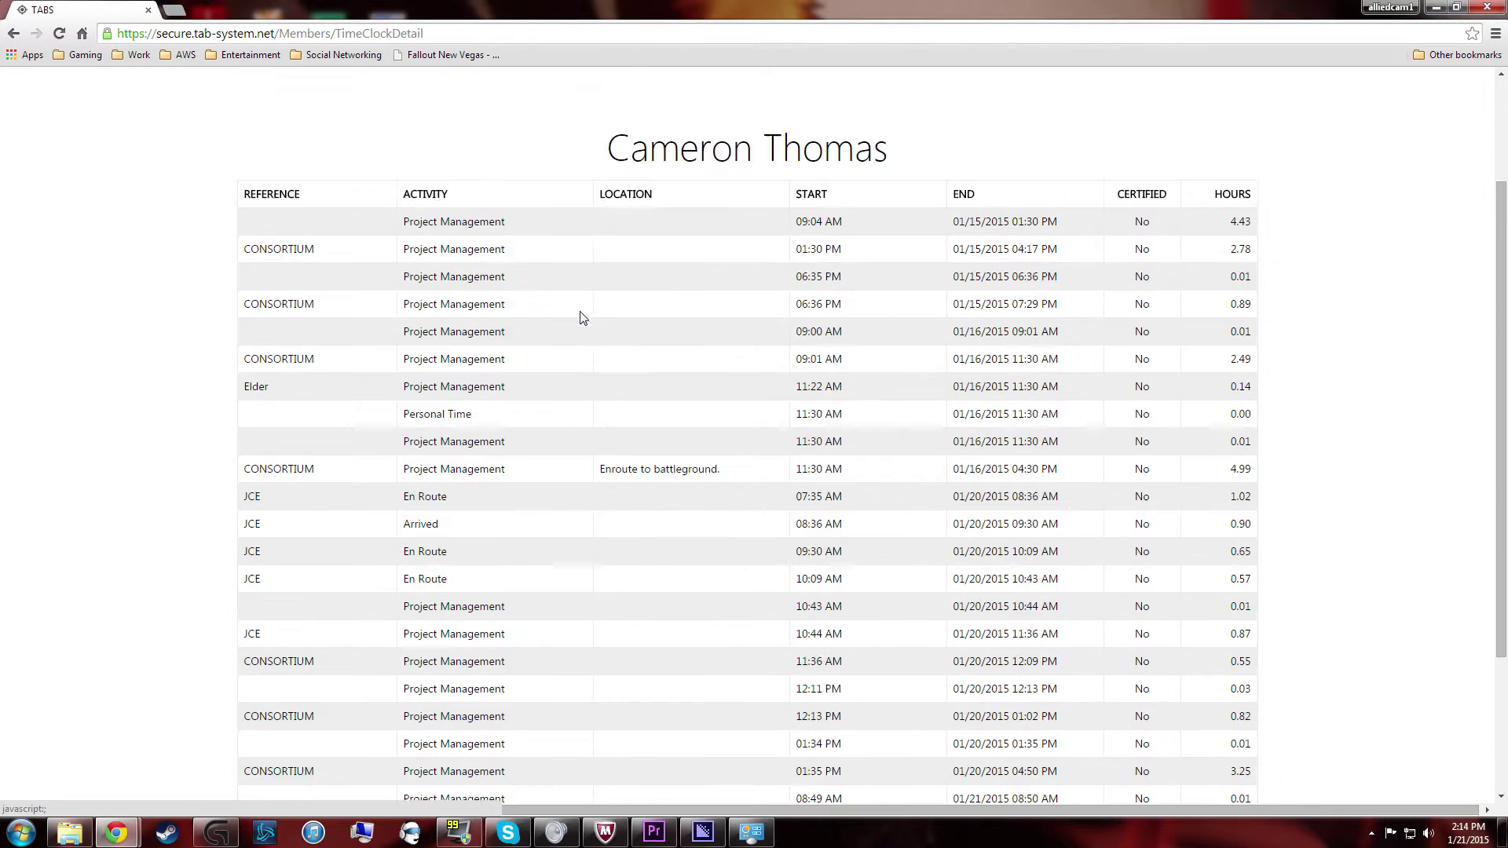
scroll(581, 316, "down", 3)
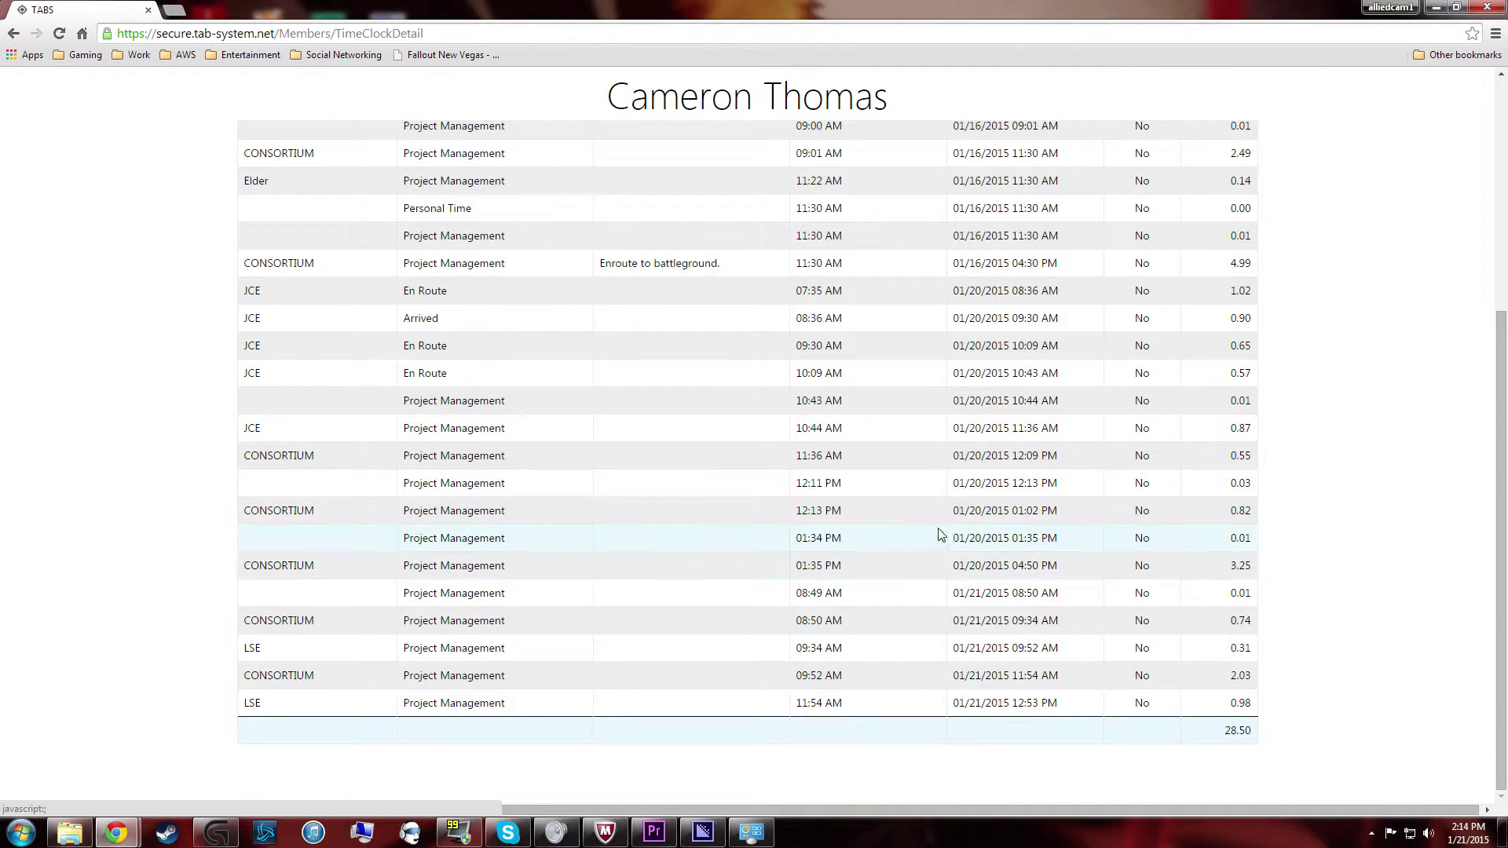
scroll(943, 542, "up", 1)
scroll(1100, 644, "down", 1)
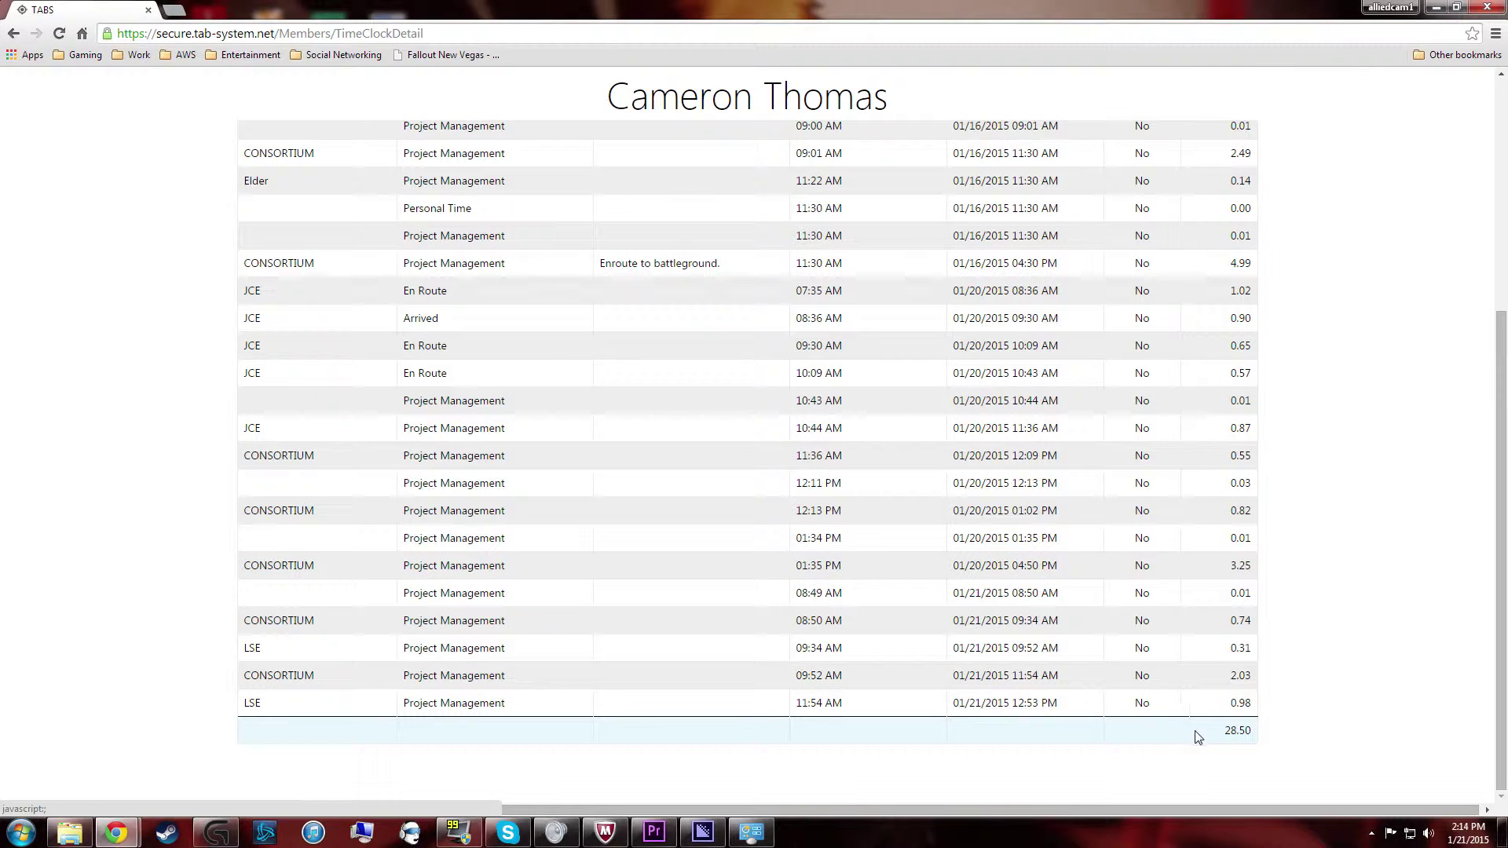
double_click(1238, 731)
left_click(1293, 659)
scroll(1295, 660, "up", 10)
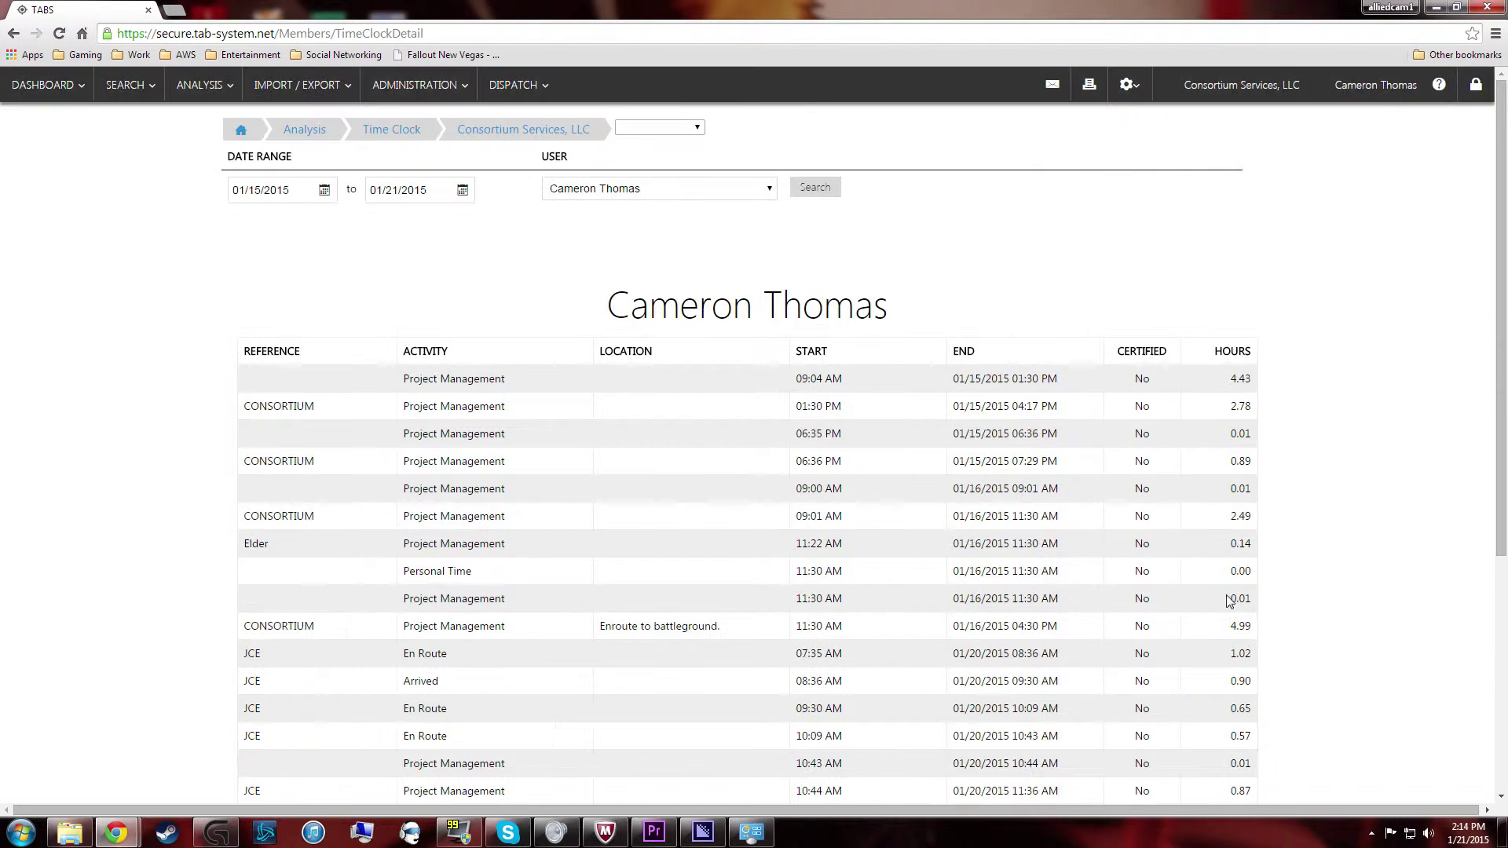
- Open the Time Clock Summary report and examine its activity columns, such as Dispatch, Networking / Server Support and Workstation Support
key("alt+Left")
scroll(172, 74, "up", 1)
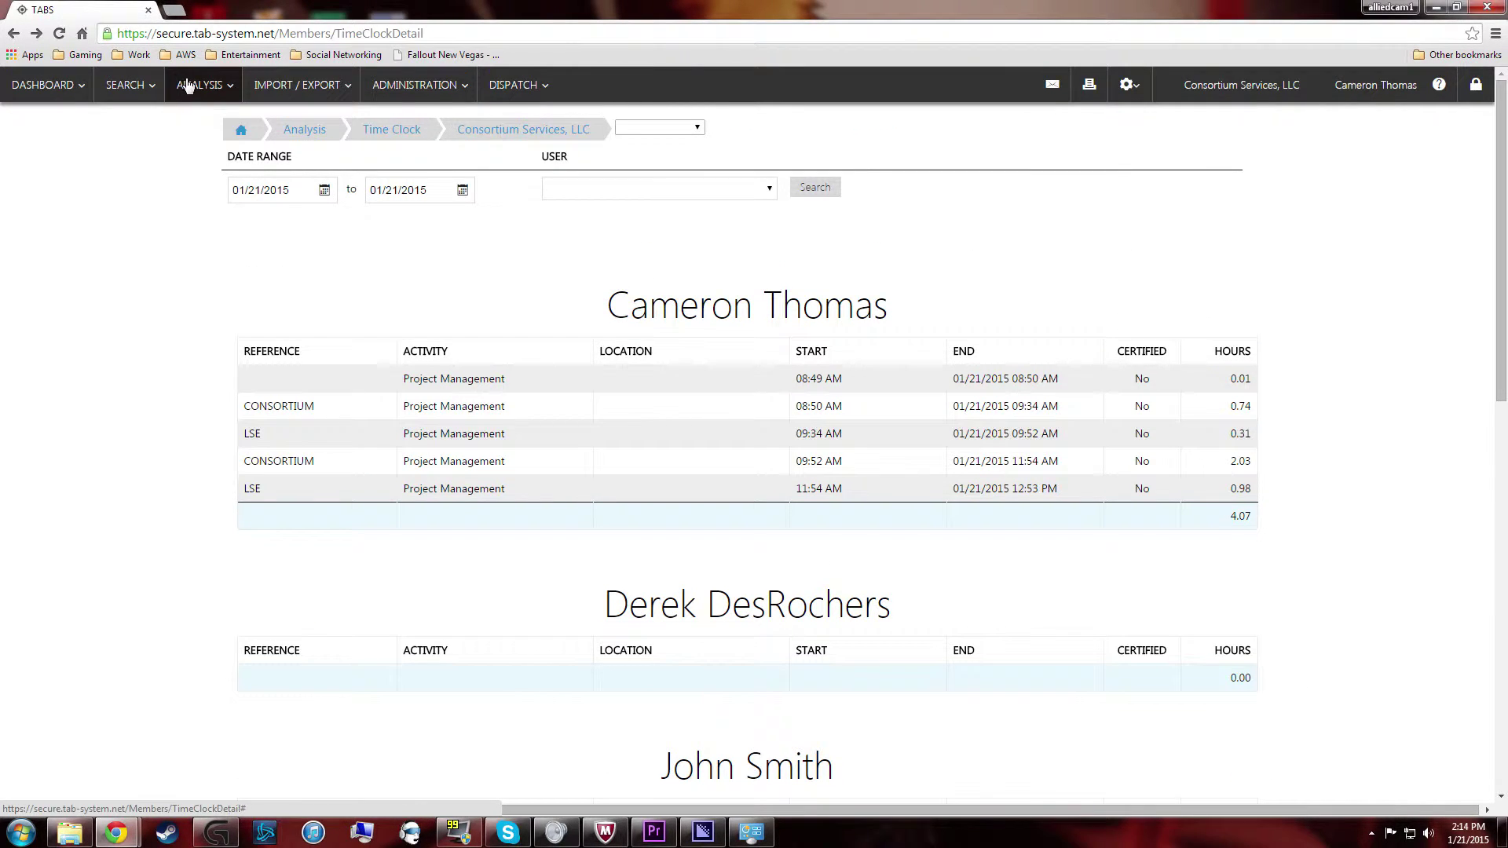
left_click(193, 84)
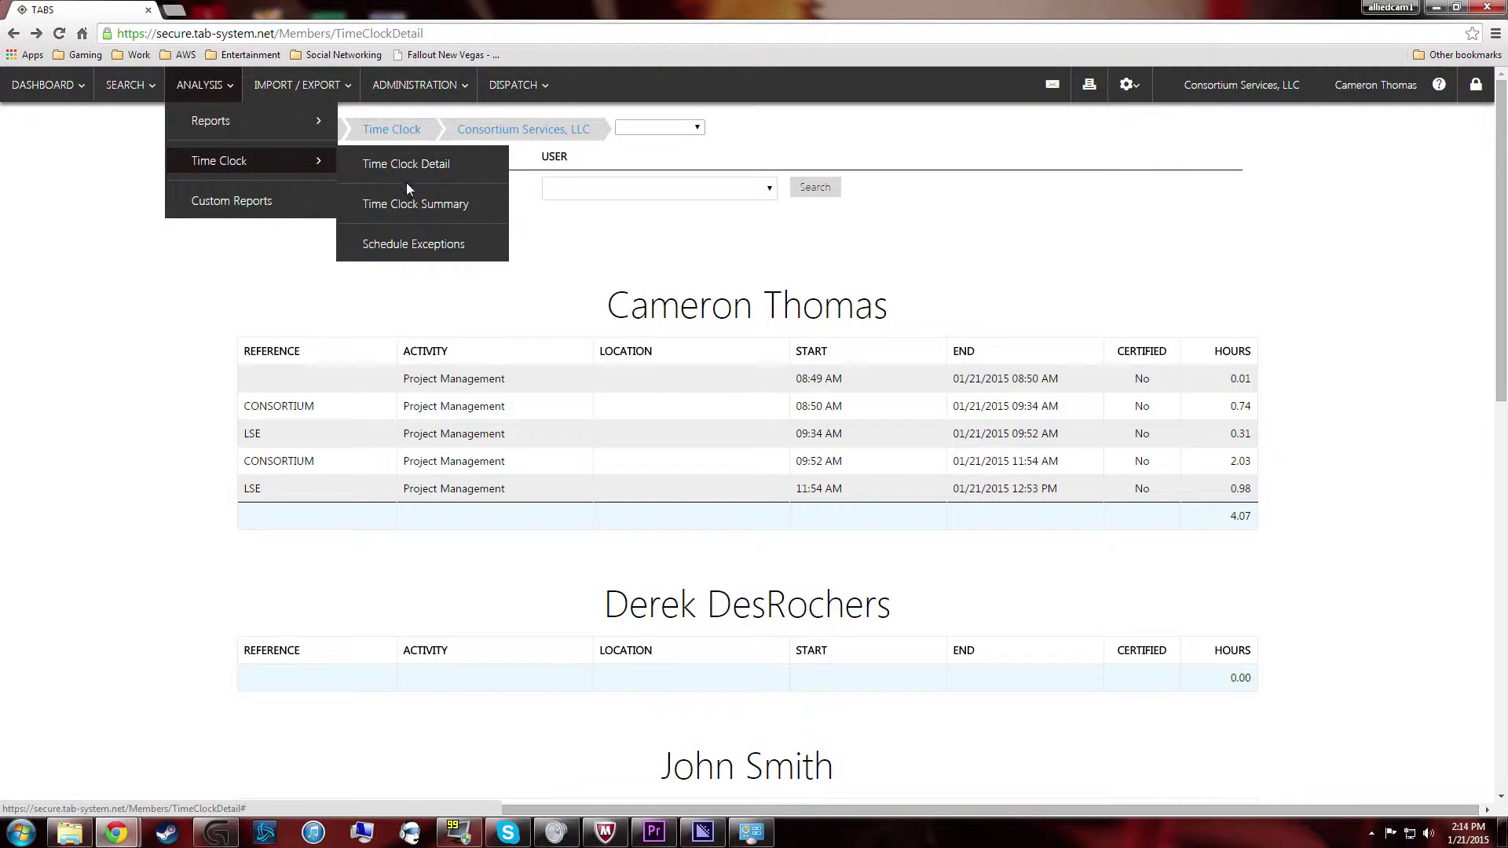
left_click(409, 204)
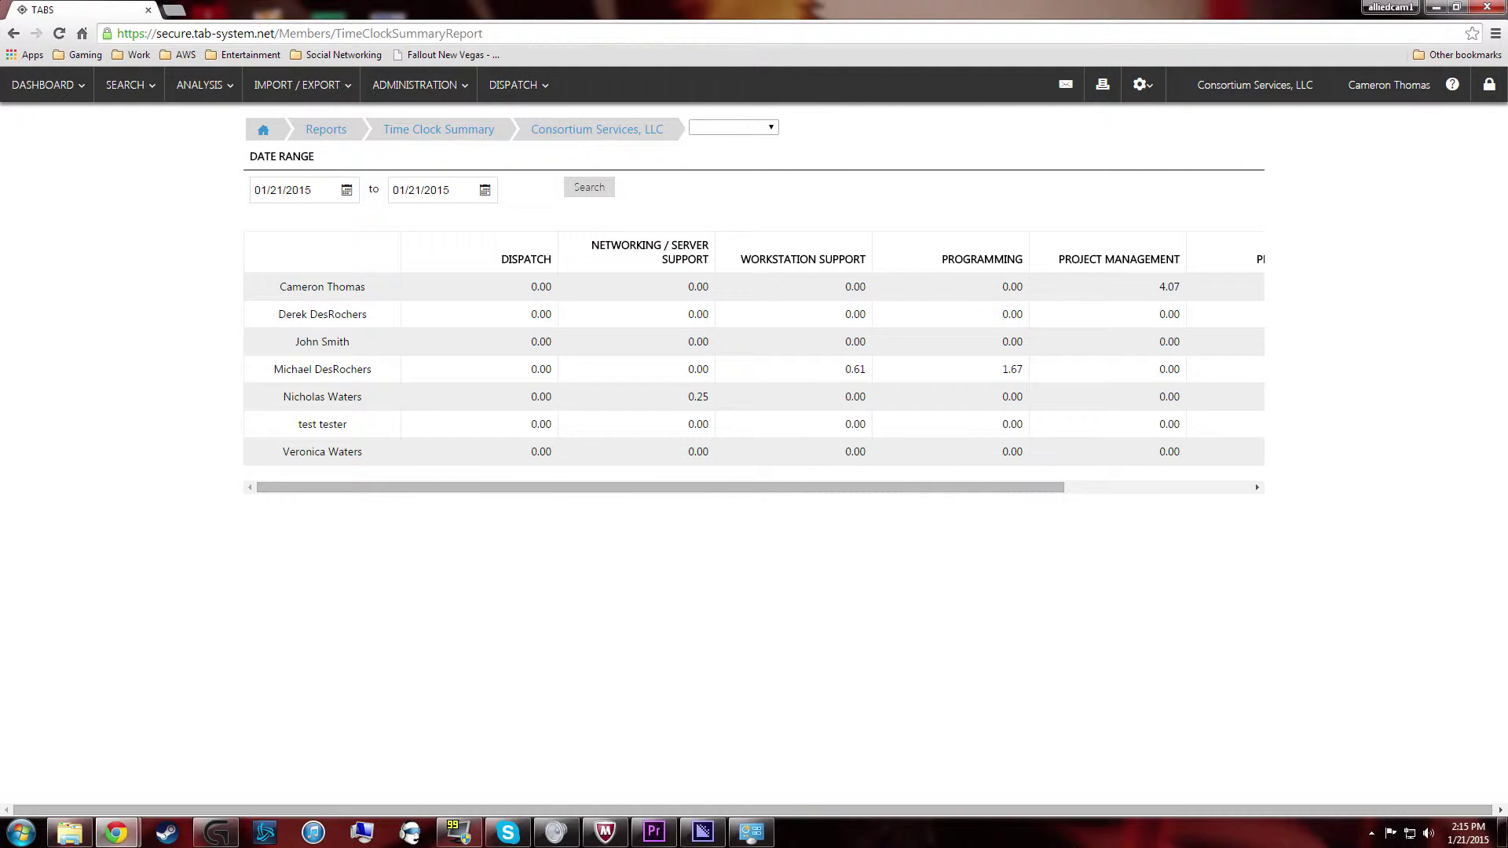
left_click_drag(377, 259, 1020, 259)
left_click(595, 260)
double_click(511, 253)
left_click(558, 224)
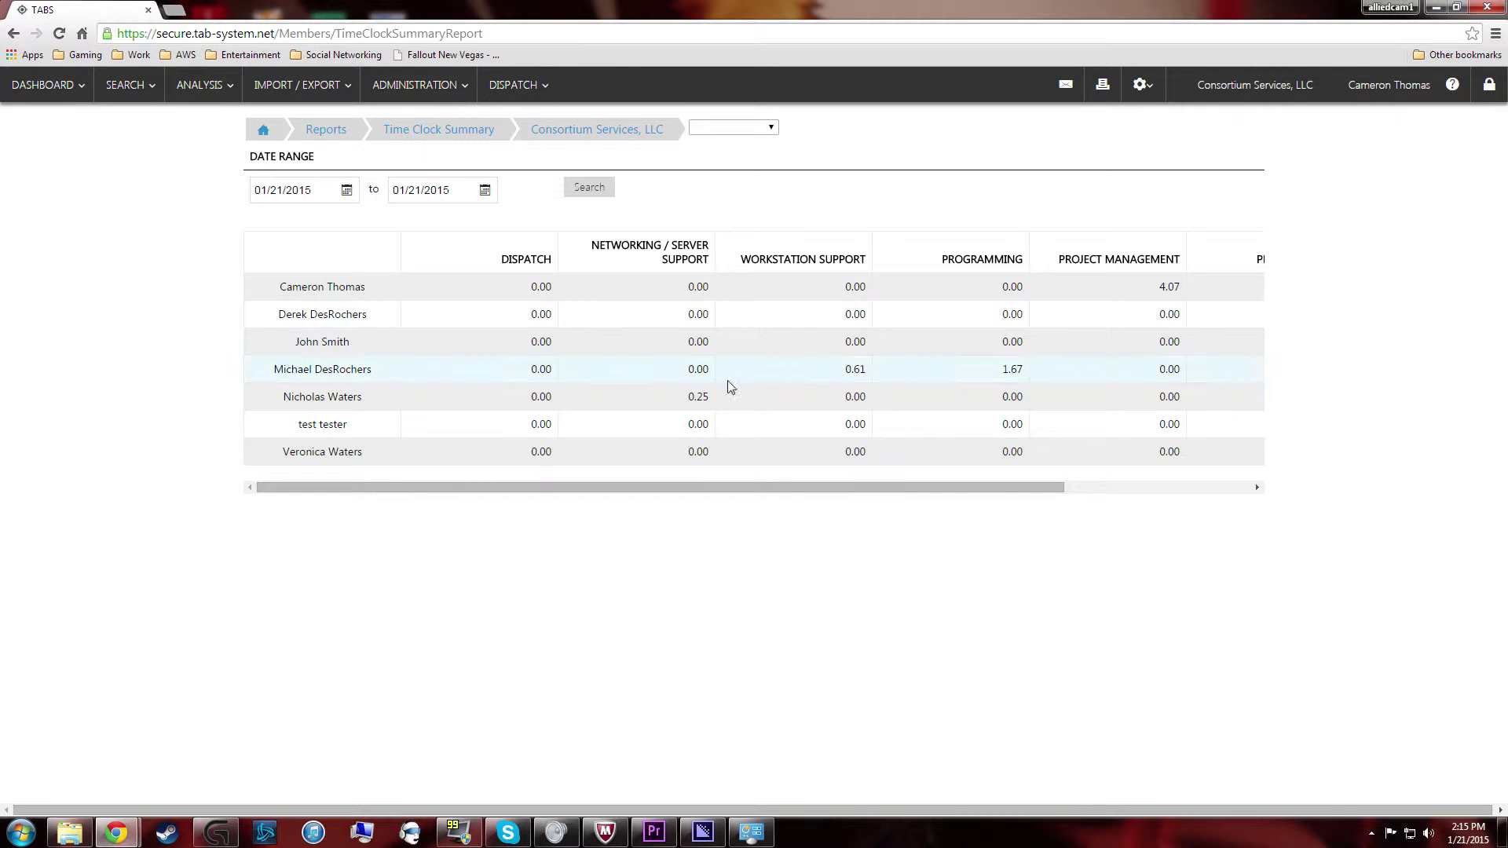
- Run the Time Clock Summary report from 01/15/2015 to 01/21/2015 and examine all columns through the totals
left_click(347, 192)
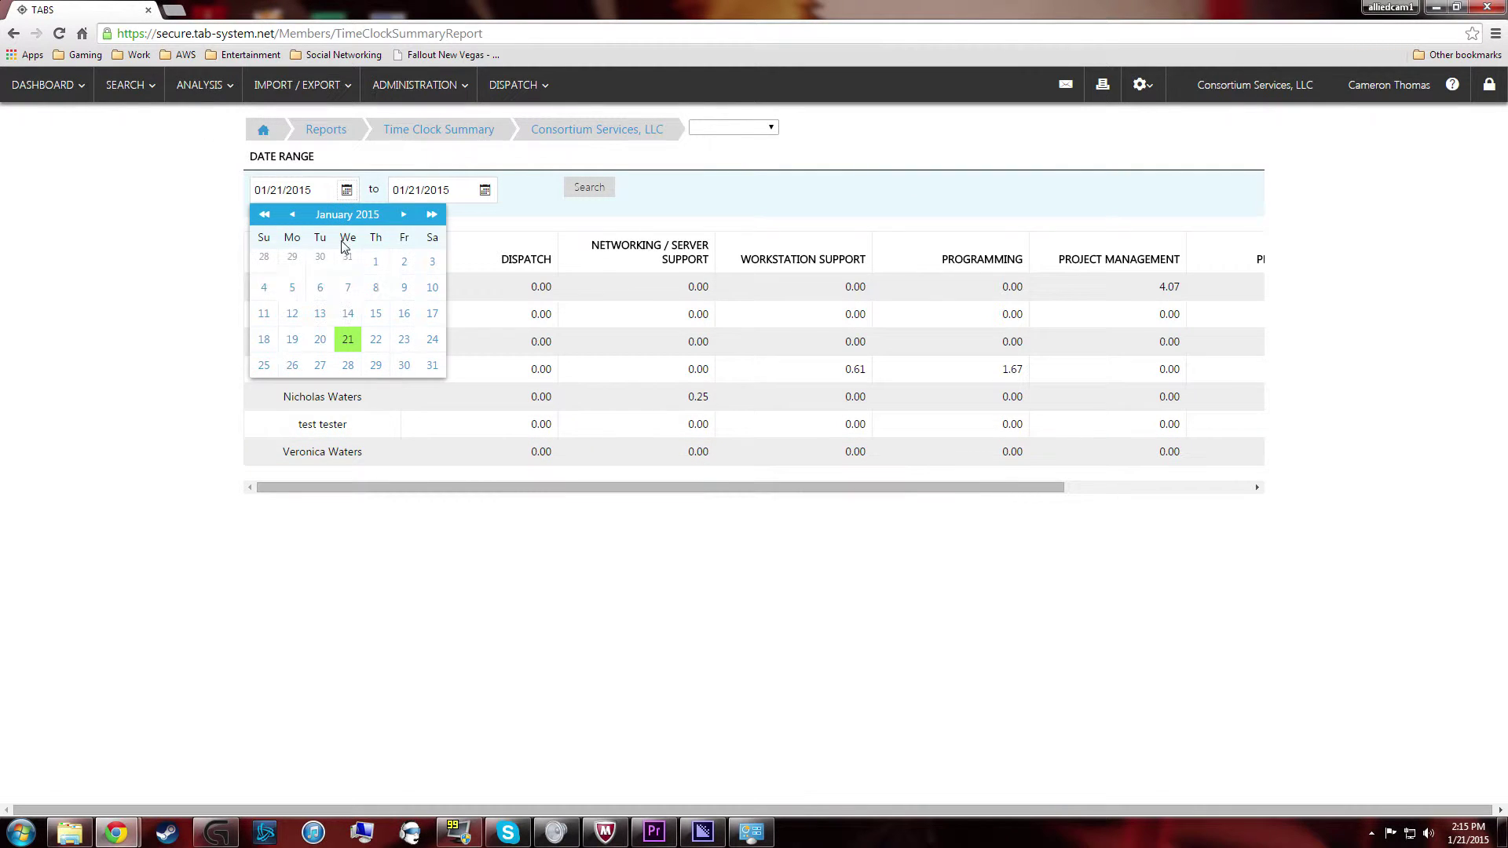
left_click(376, 314)
left_click(581, 193)
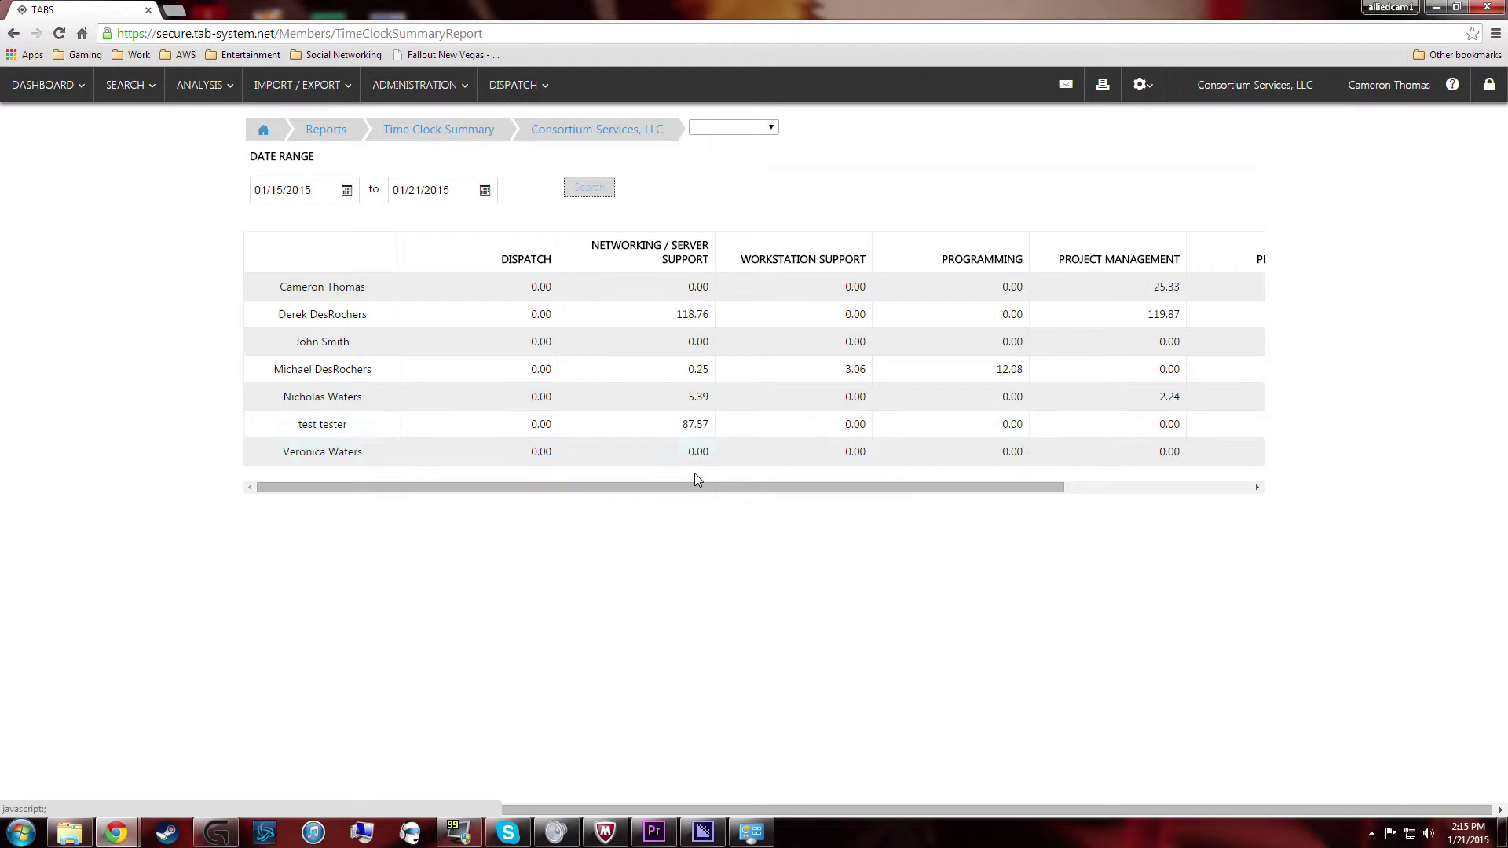
left_click_drag(699, 496, 972, 464)
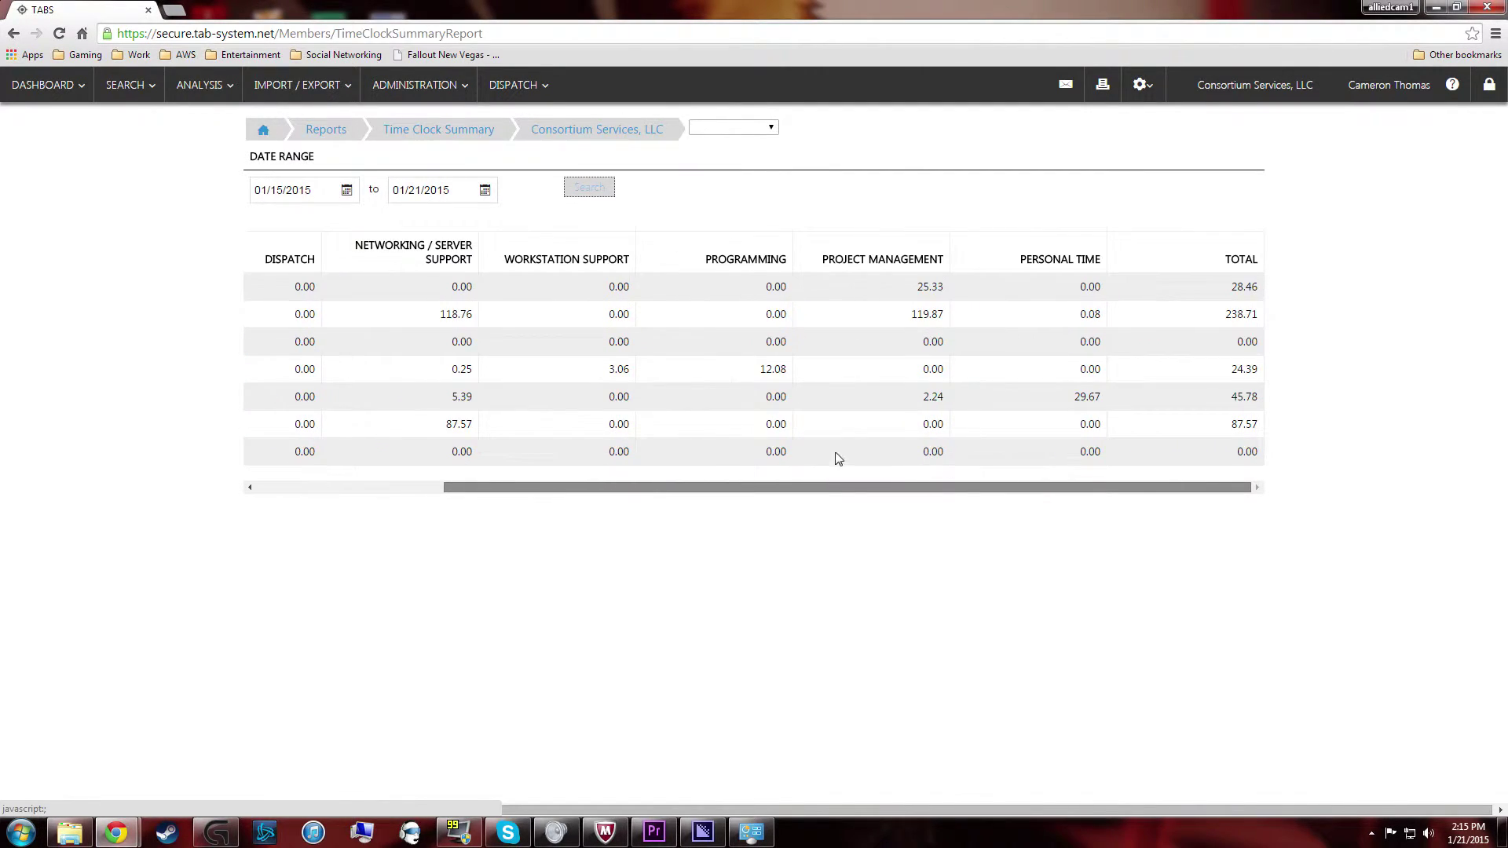
scroll(835, 462, "left", 3)
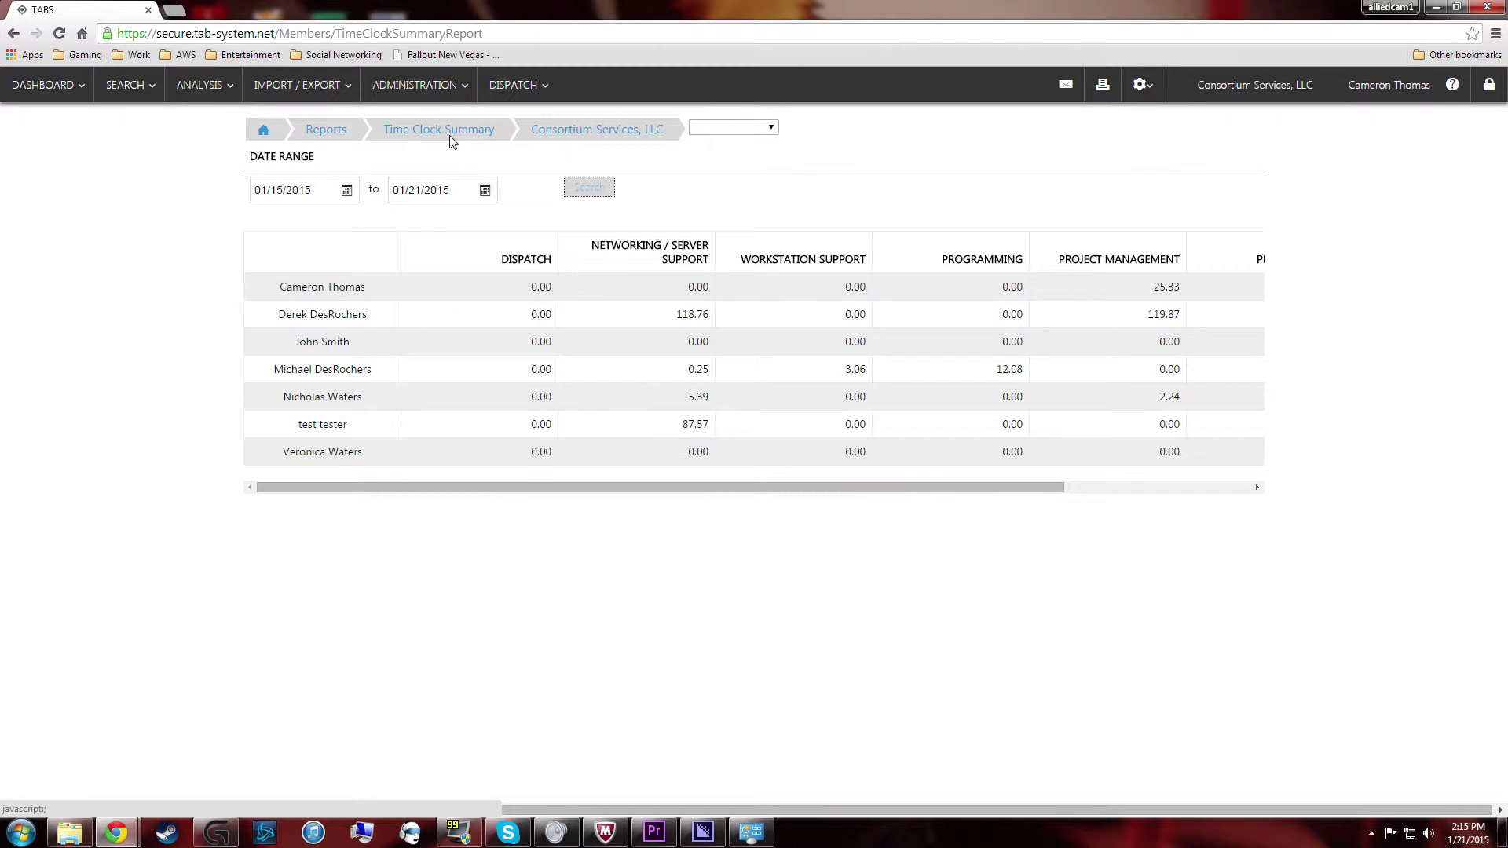
- Open the administrative page for managing time clock records
left_click(462, 88)
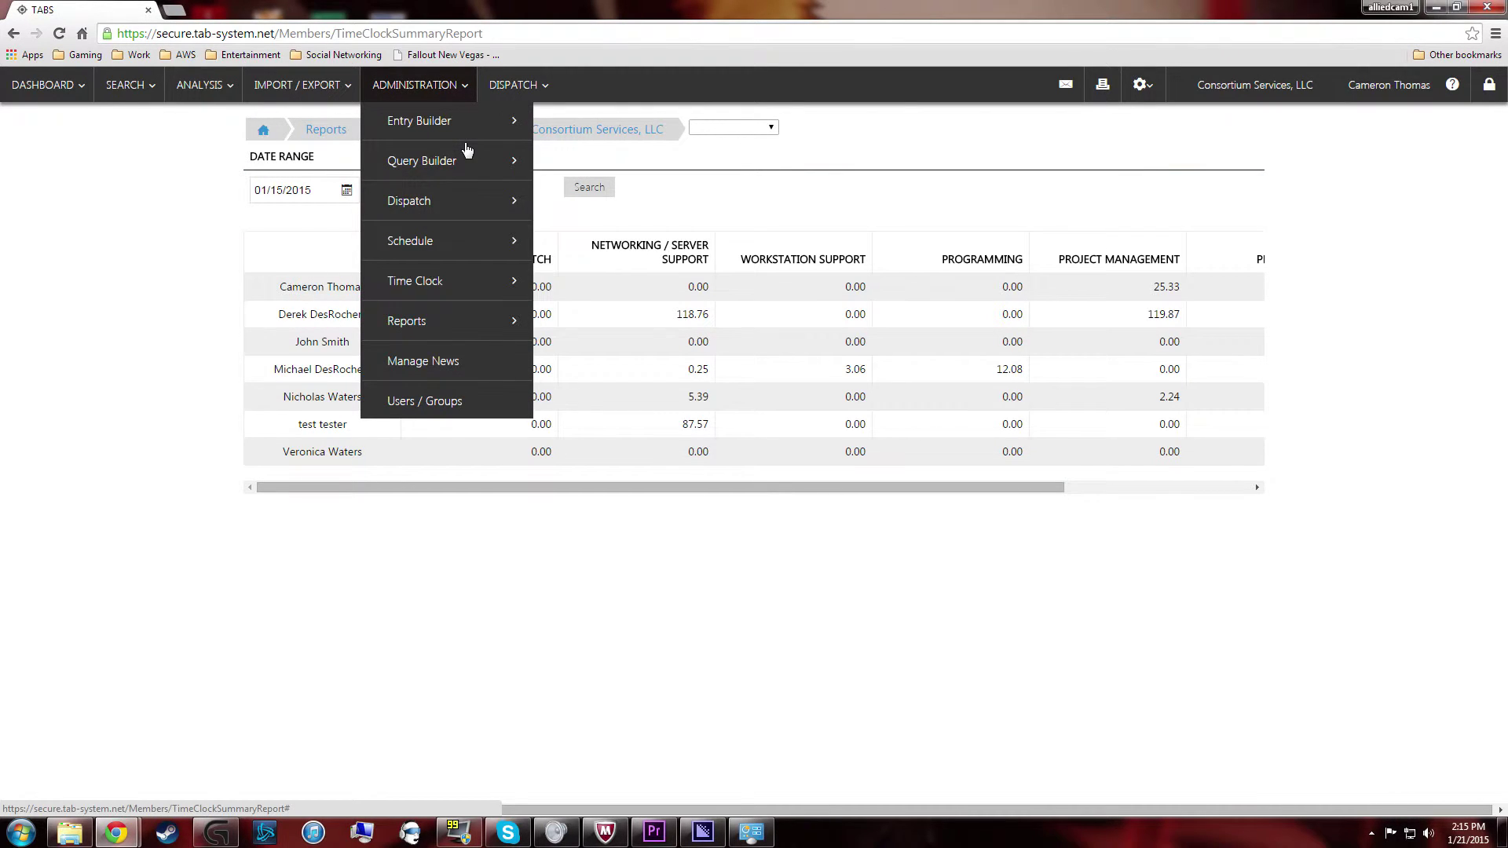
mouse_move(464, 325)
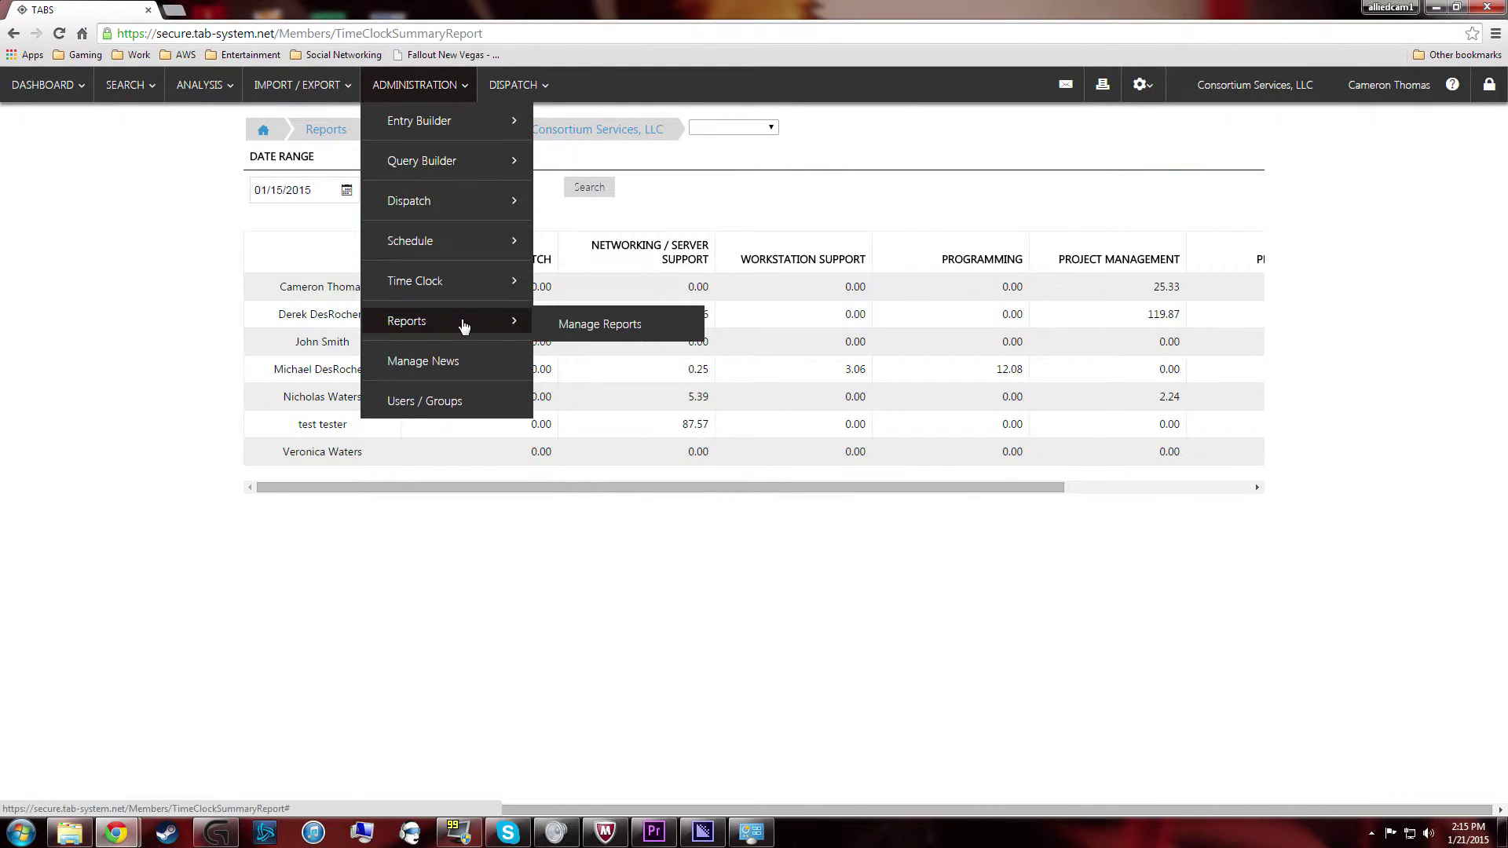
left_click(434, 93)
left_click(433, 92)
mouse_move(466, 288)
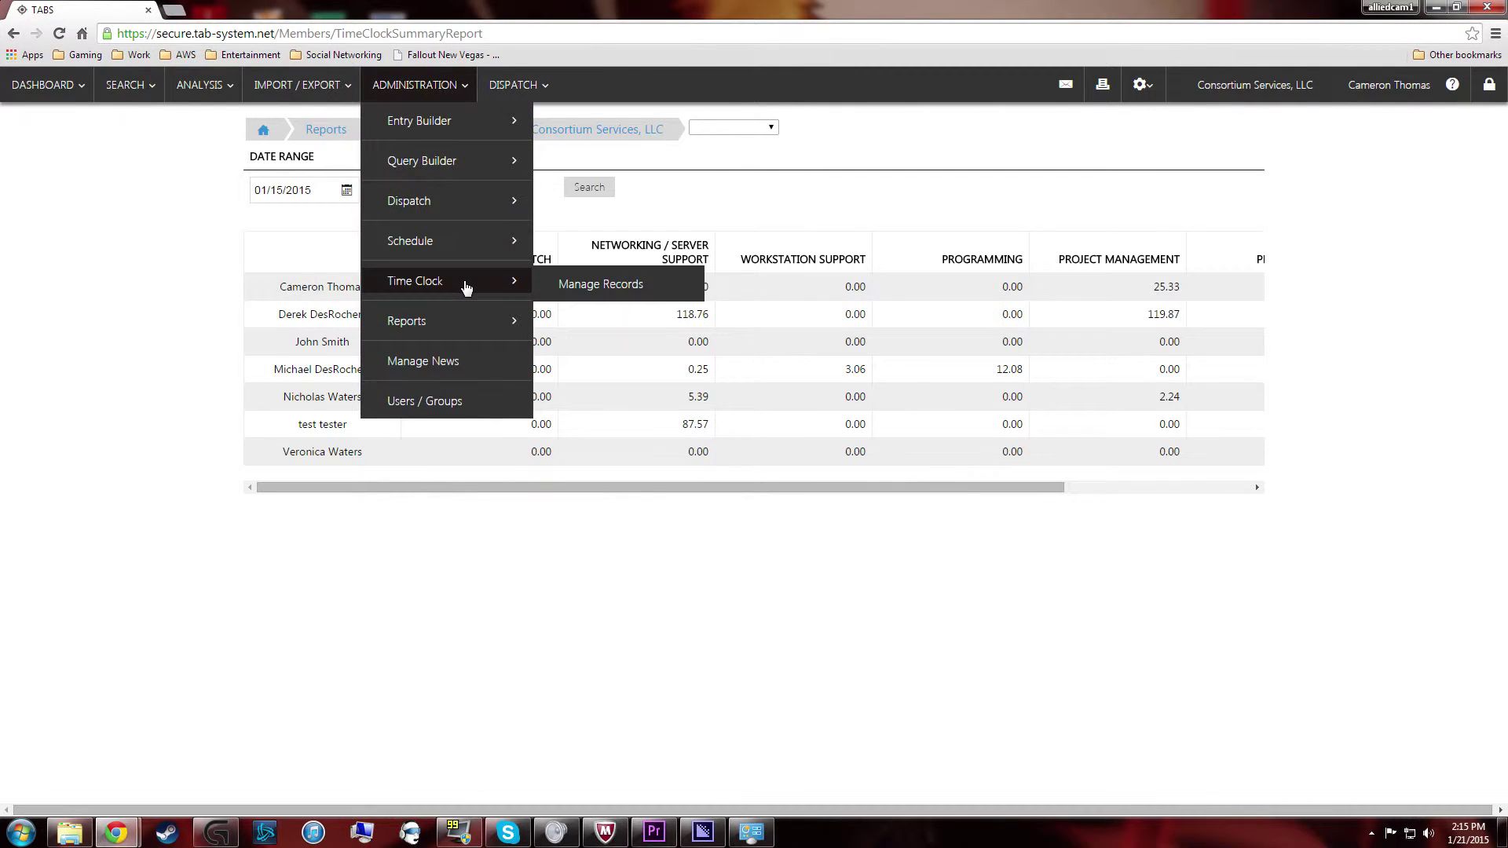
left_click(642, 285)
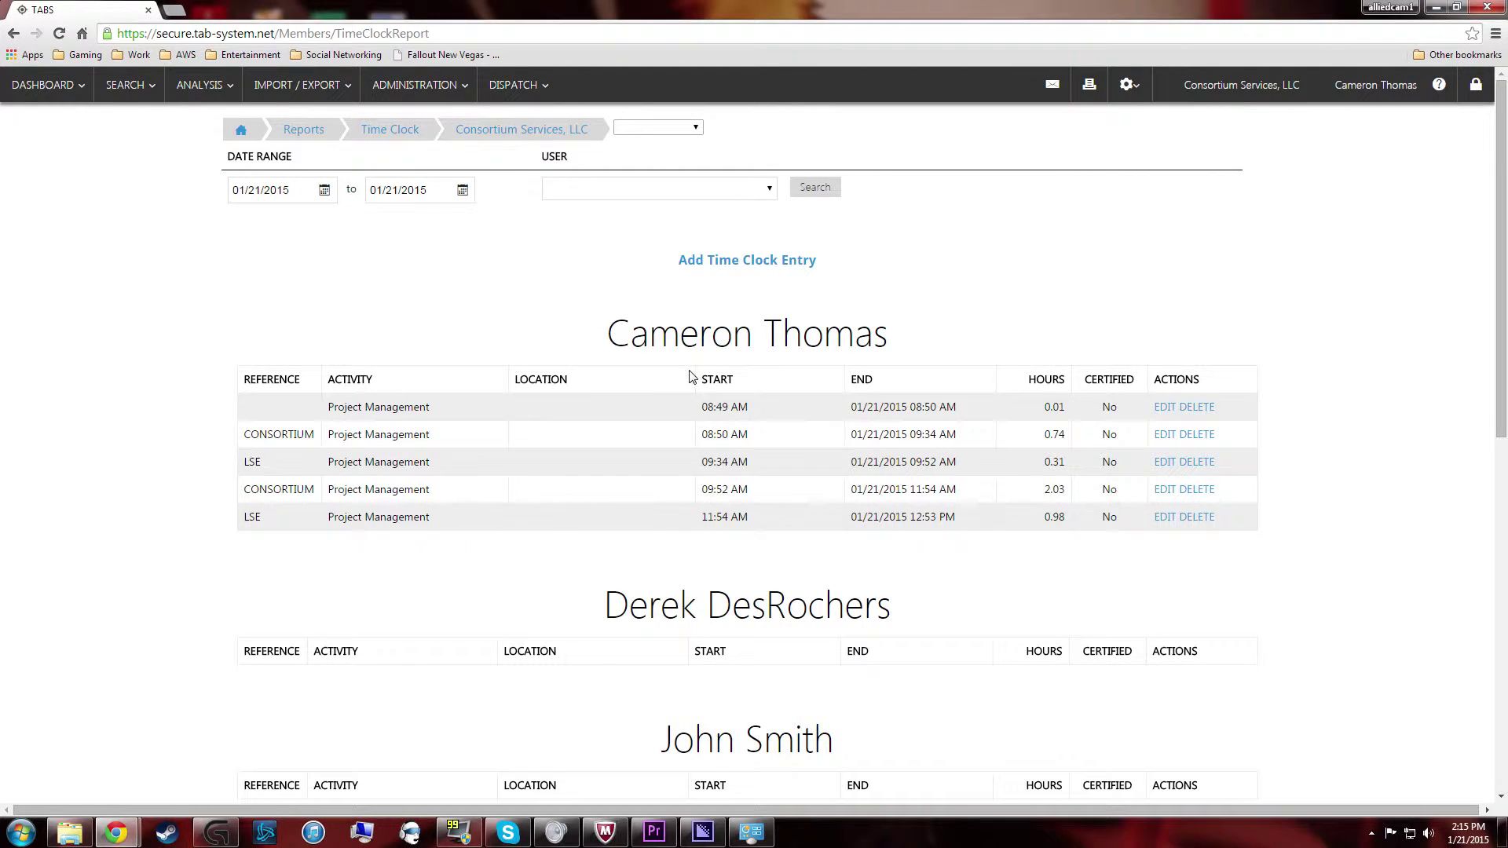
- Open the form for adding a time clock entry, examine its user, activity, time and notes fields, and close it without submitting
left_click(705, 266)
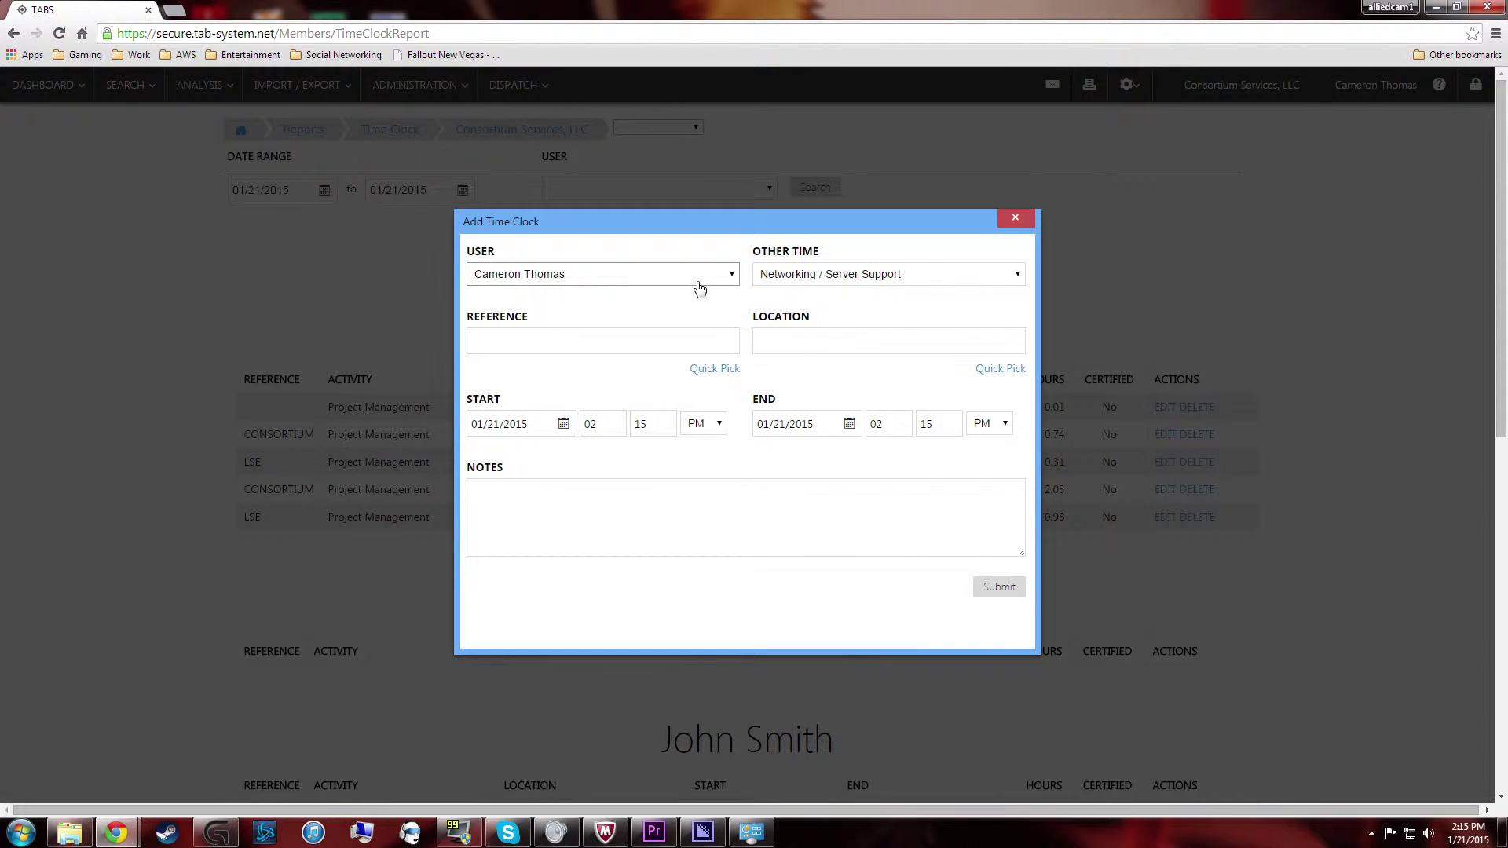
left_click(699, 283)
left_click(691, 289)
left_click(811, 283)
left_click(814, 289)
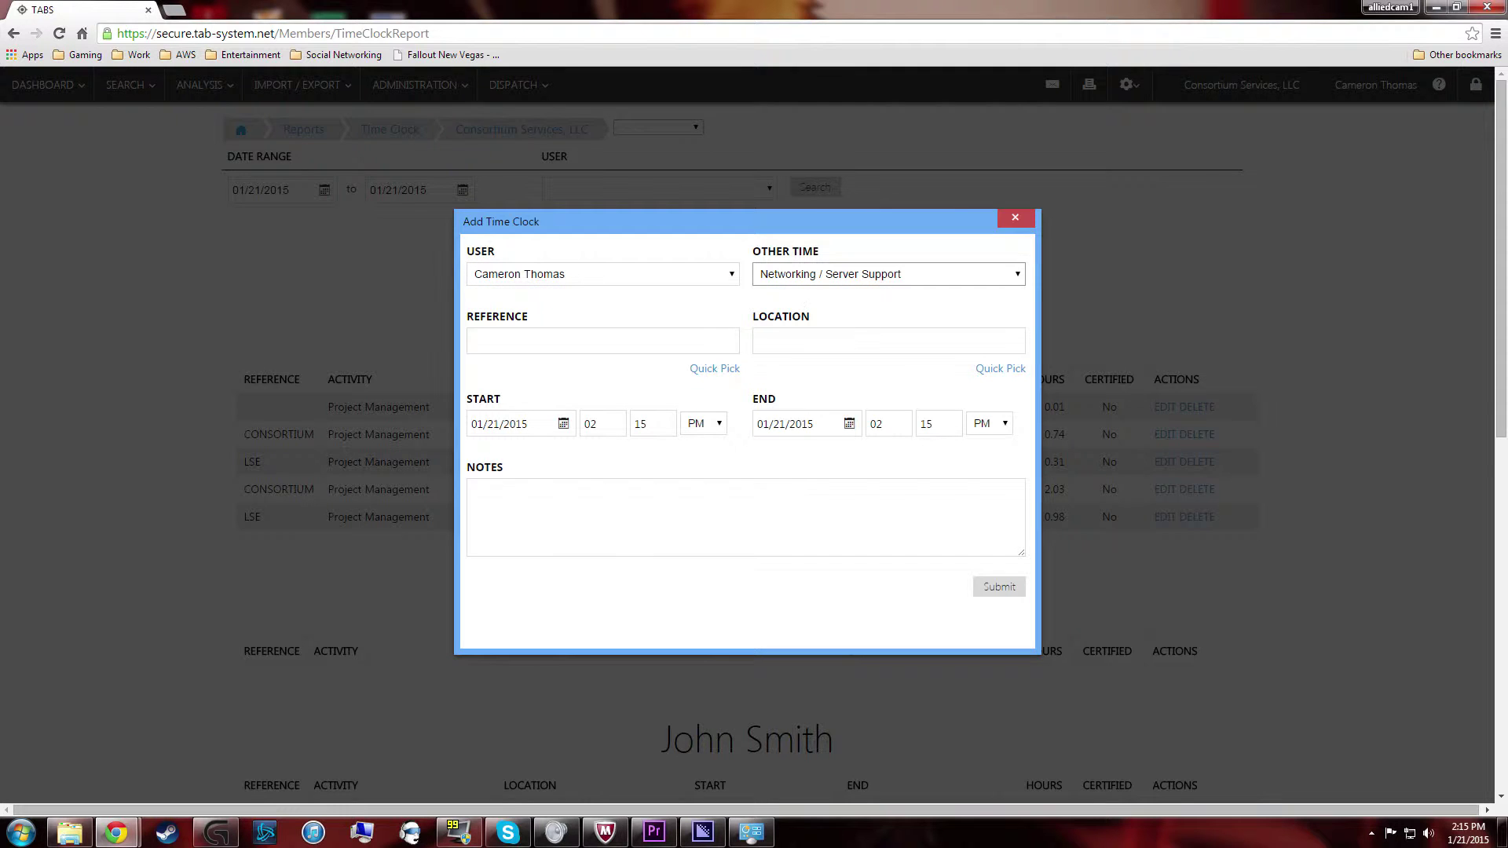
scroll(697, 370, "down", 3)
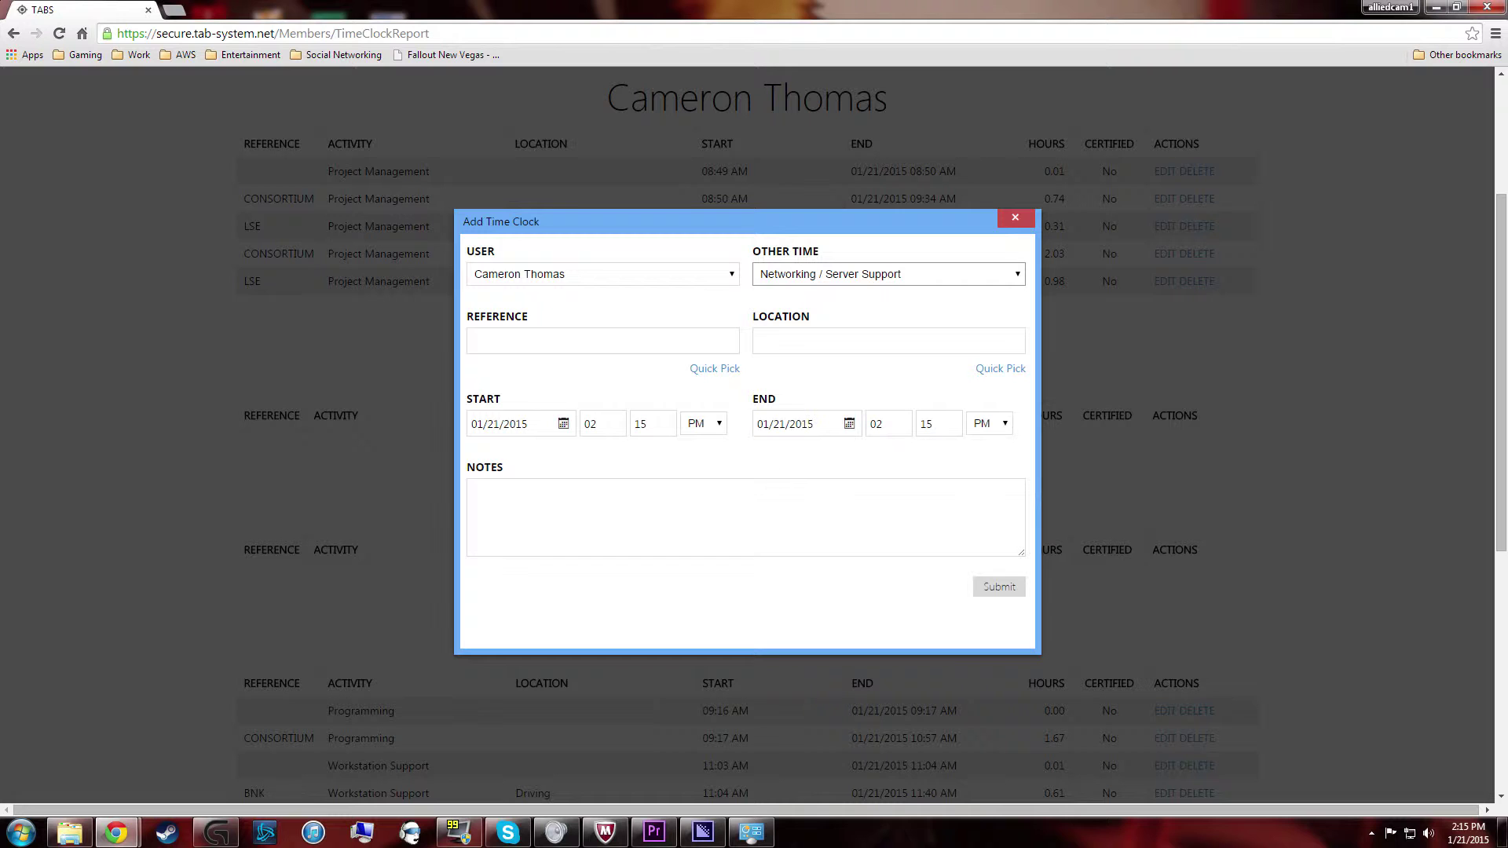
left_click(864, 503)
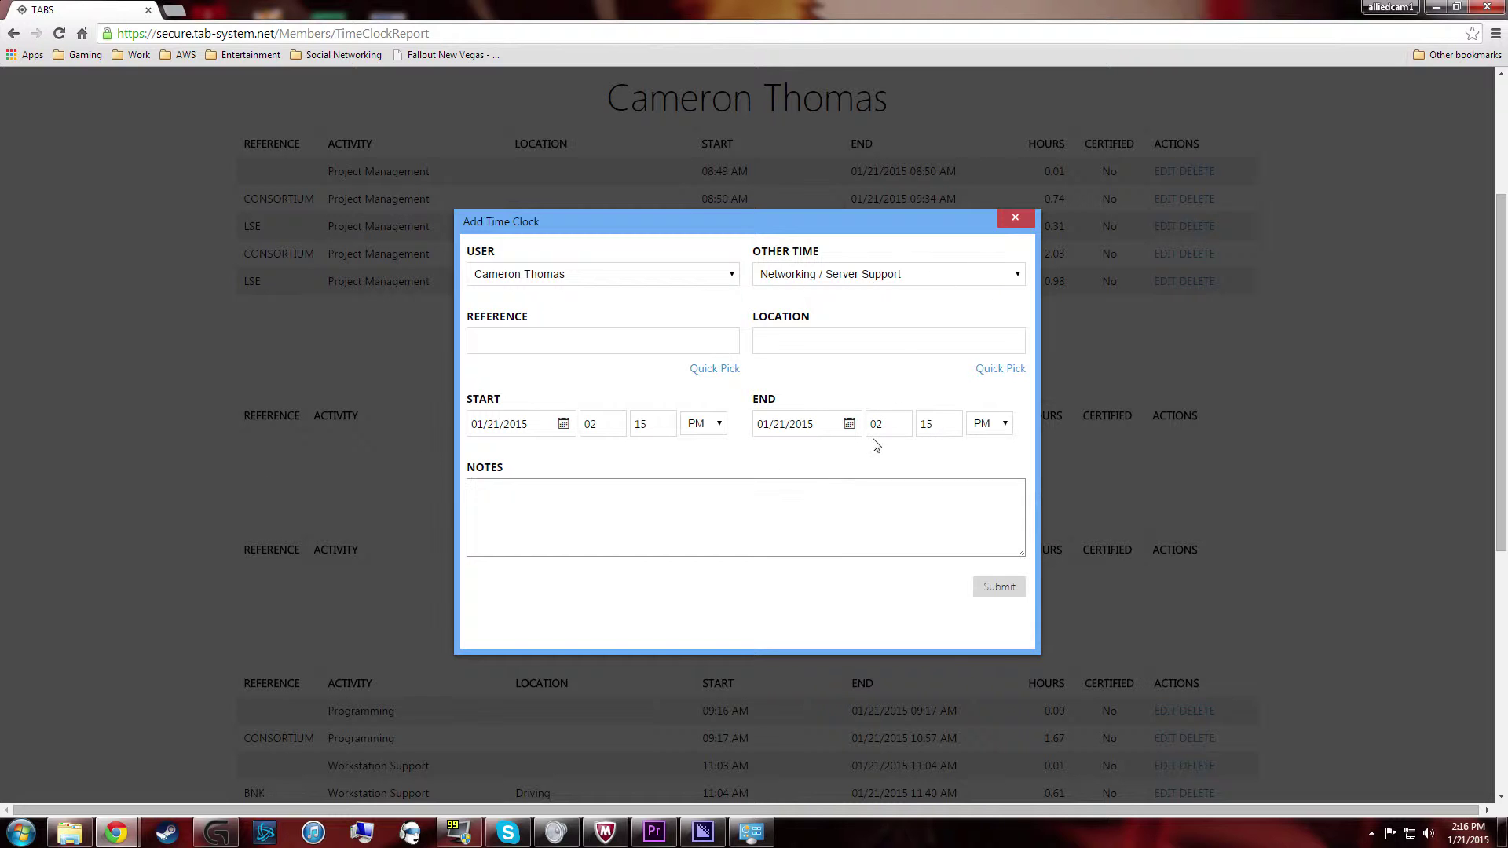
left_click(1015, 219)
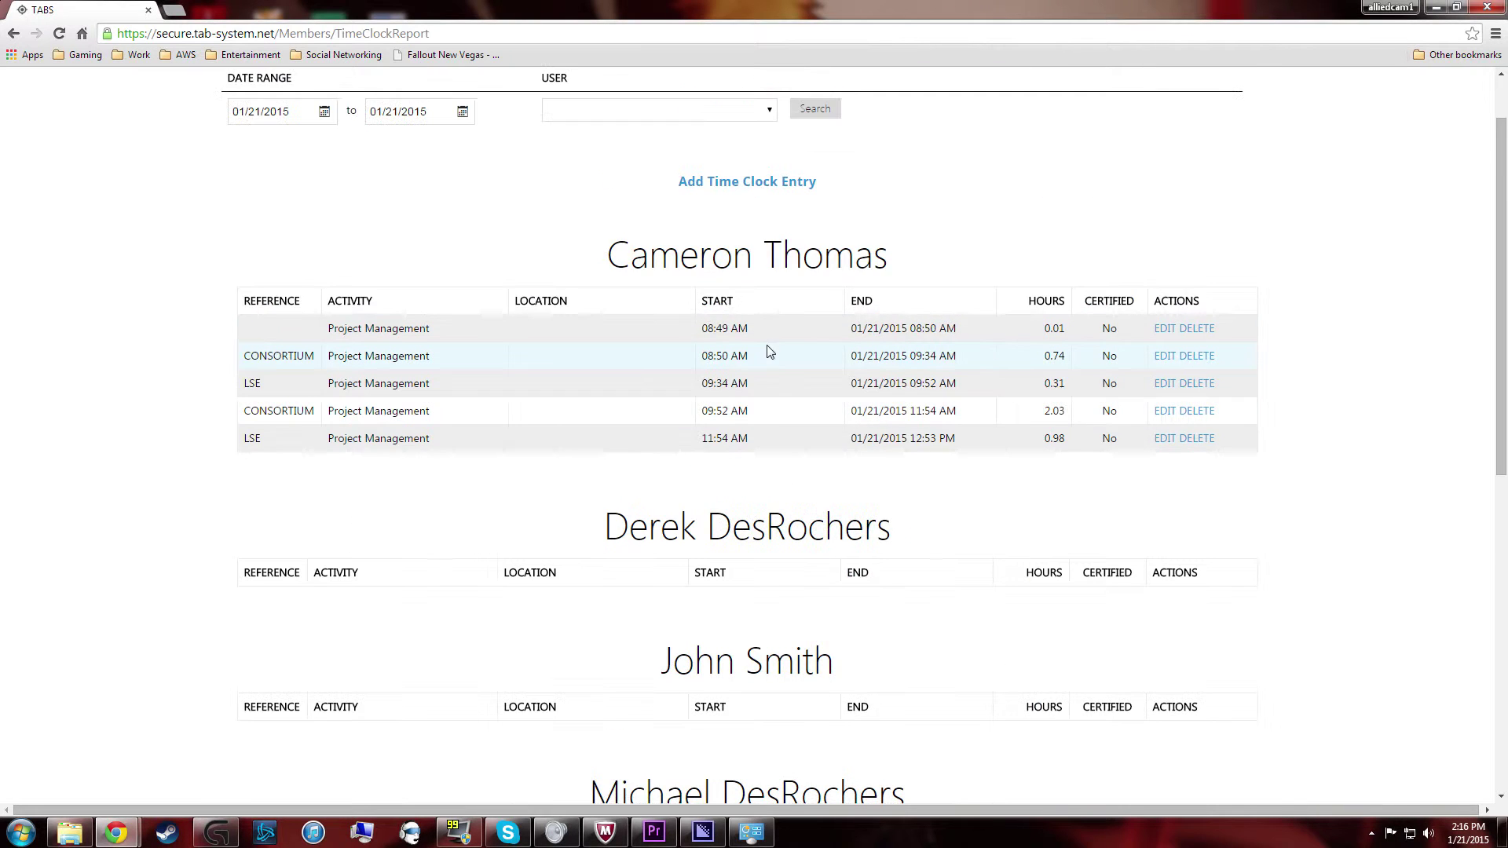
scroll(853, 413, "up", 2)
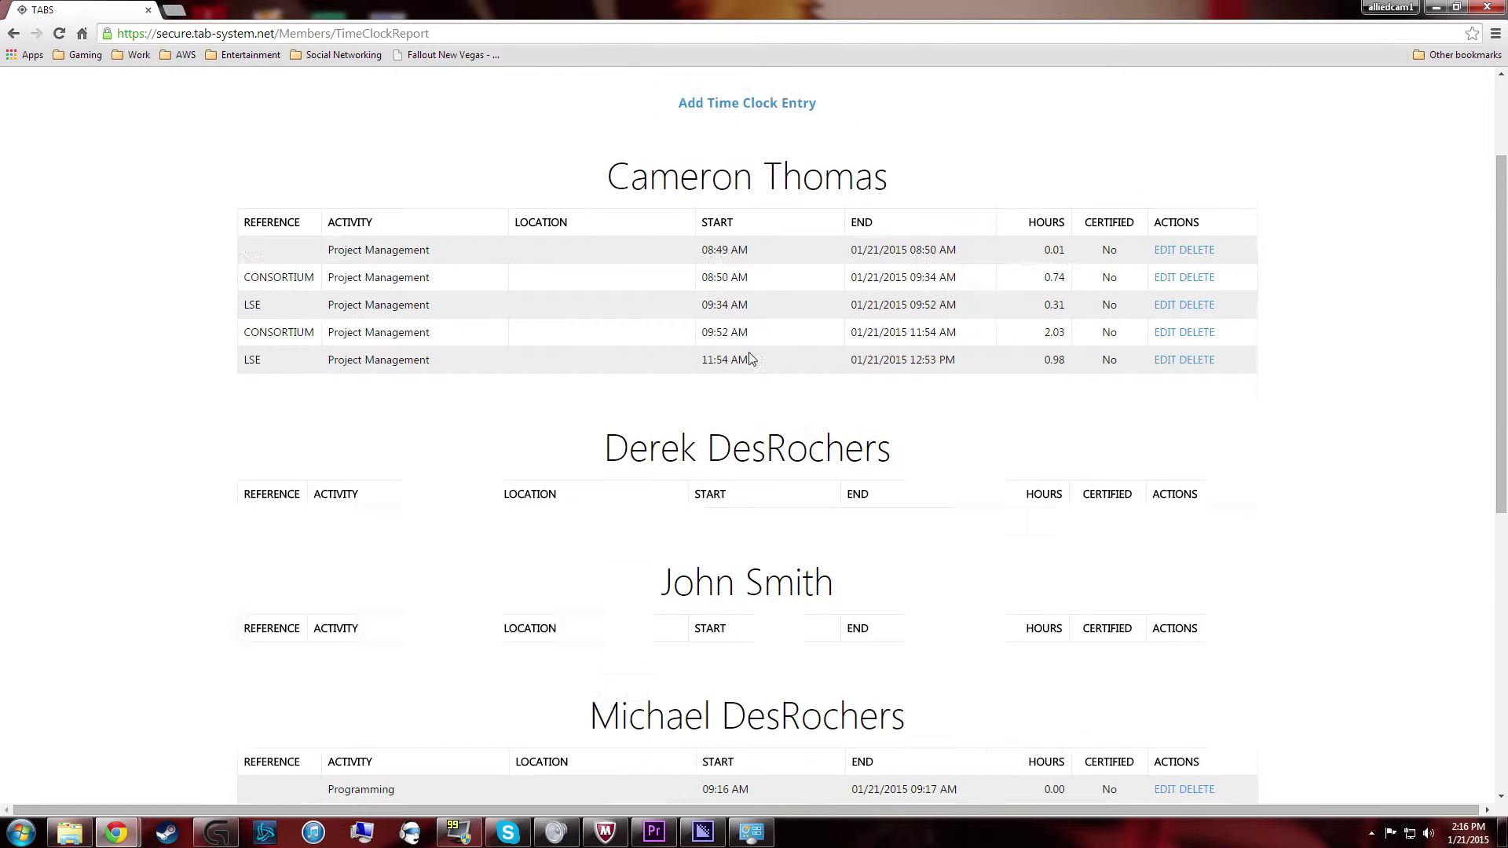
scroll(852, 412, "down", 2)
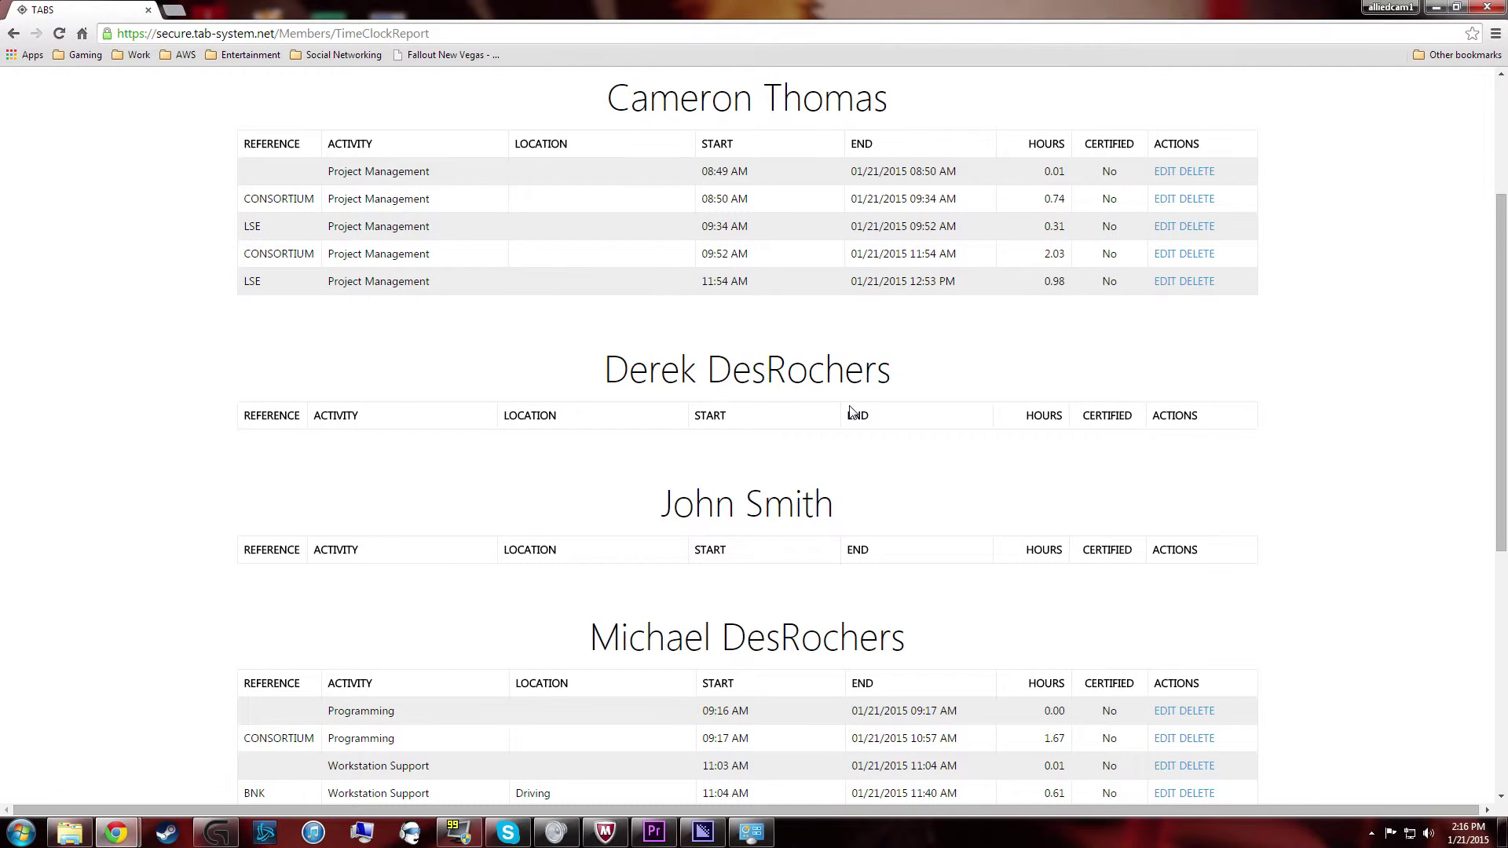
- Open the LSE Project Management entry starting at 11:54 AM for editing, examine its fields, submit the form and review the remaining employees' records
scroll(853, 412, "down", 2)
scroll(852, 412, "up", 5)
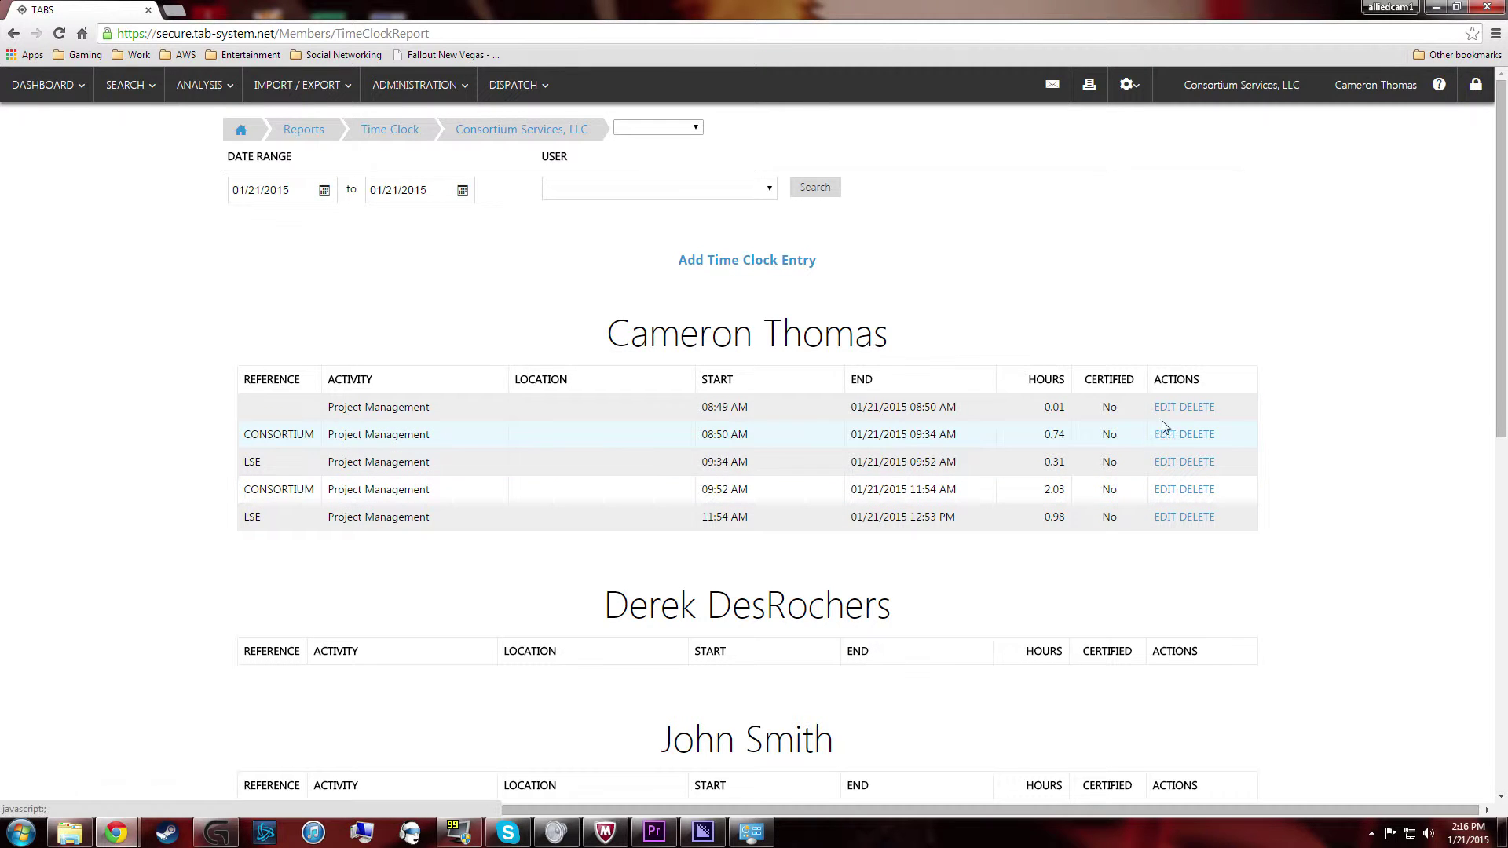
left_click(1165, 517)
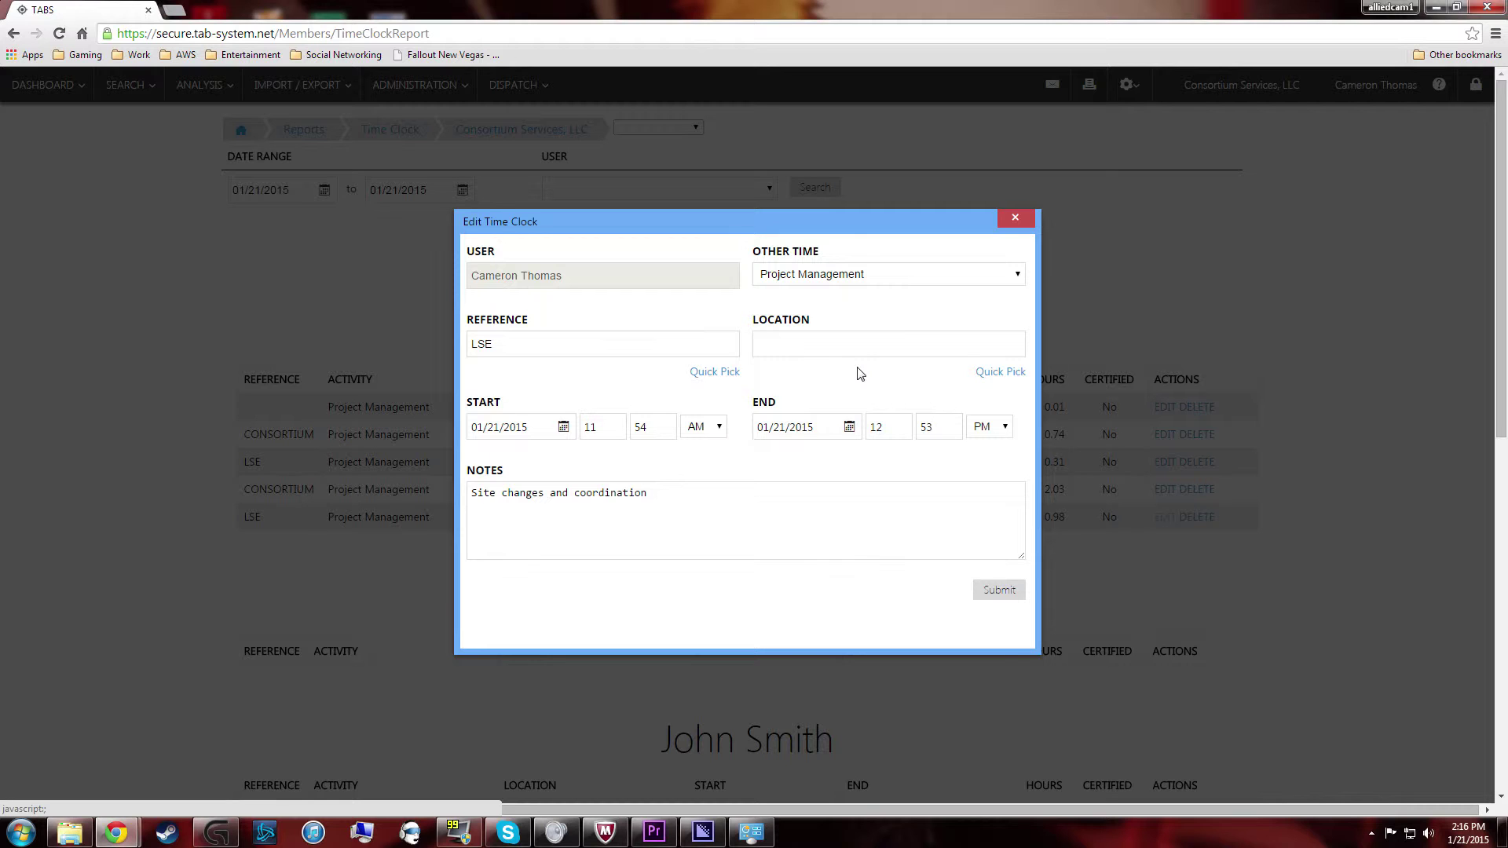
left_click(998, 595)
scroll(1068, 569, "down", 6)
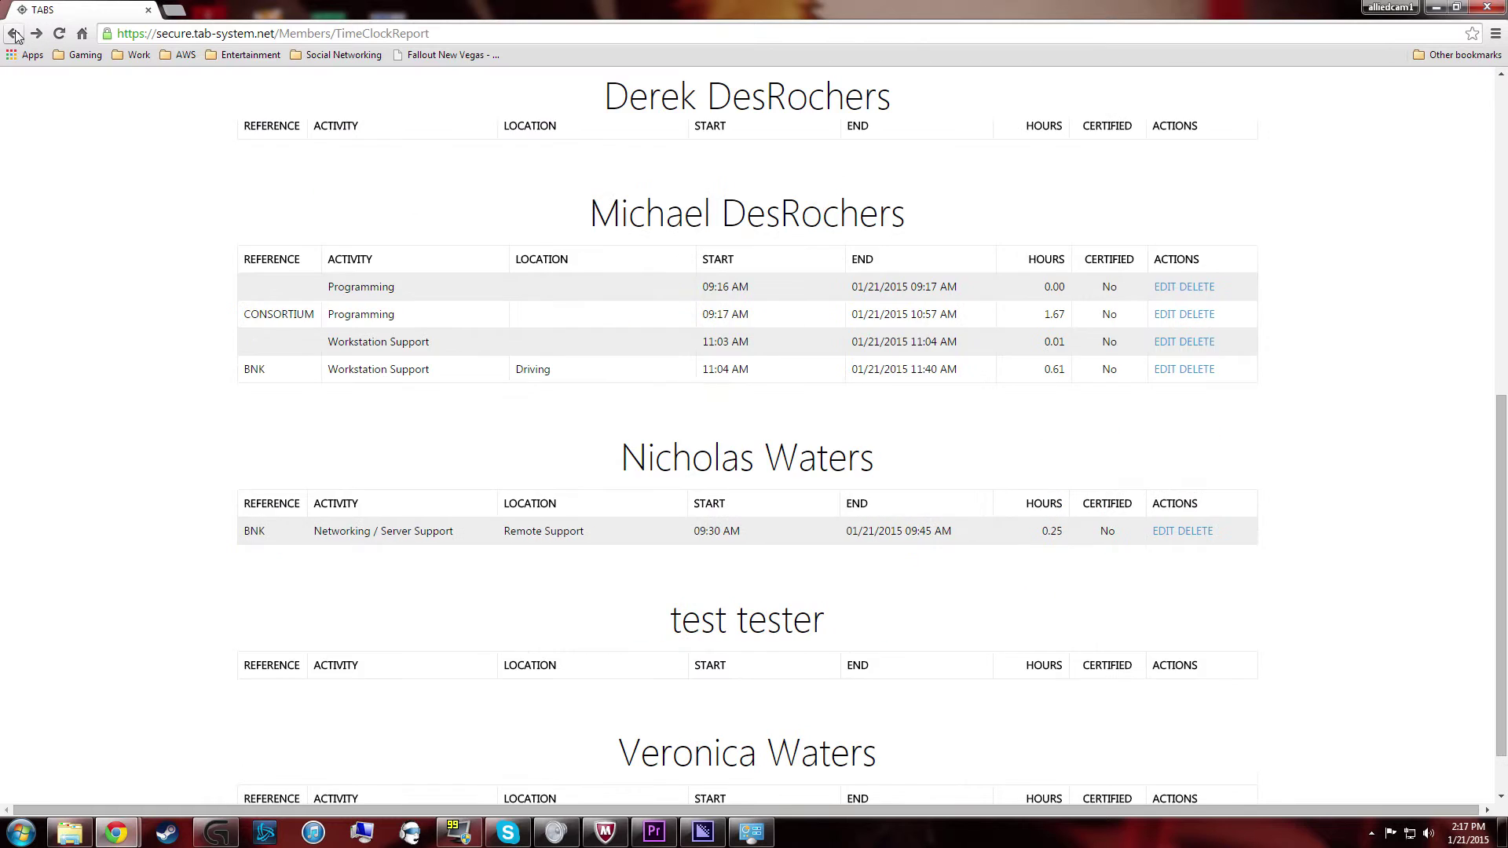
left_click(16, 34)
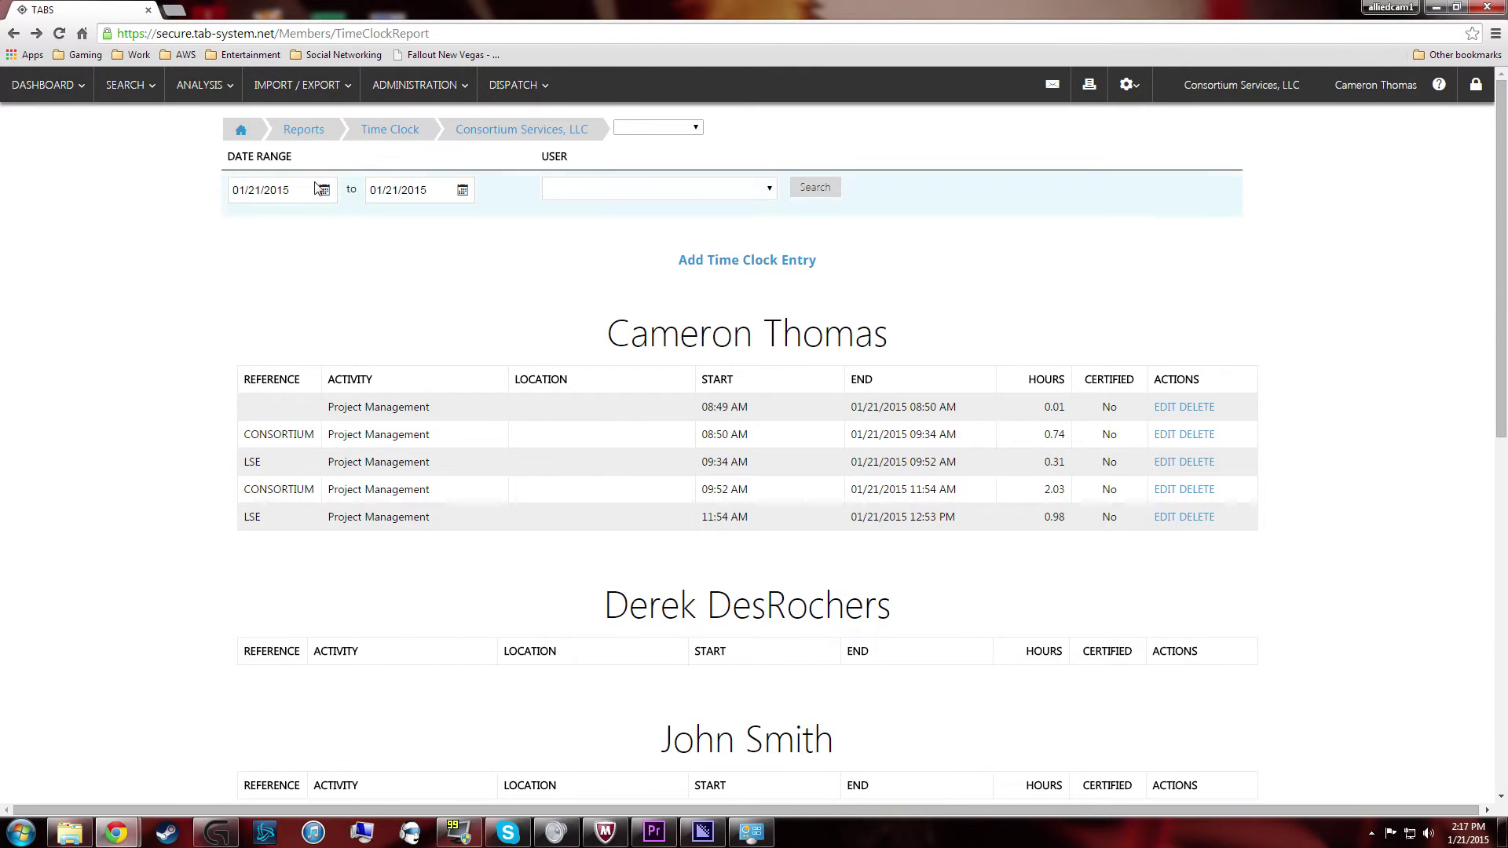
- Open the Hours Report from the custom export reports
left_click(290, 88)
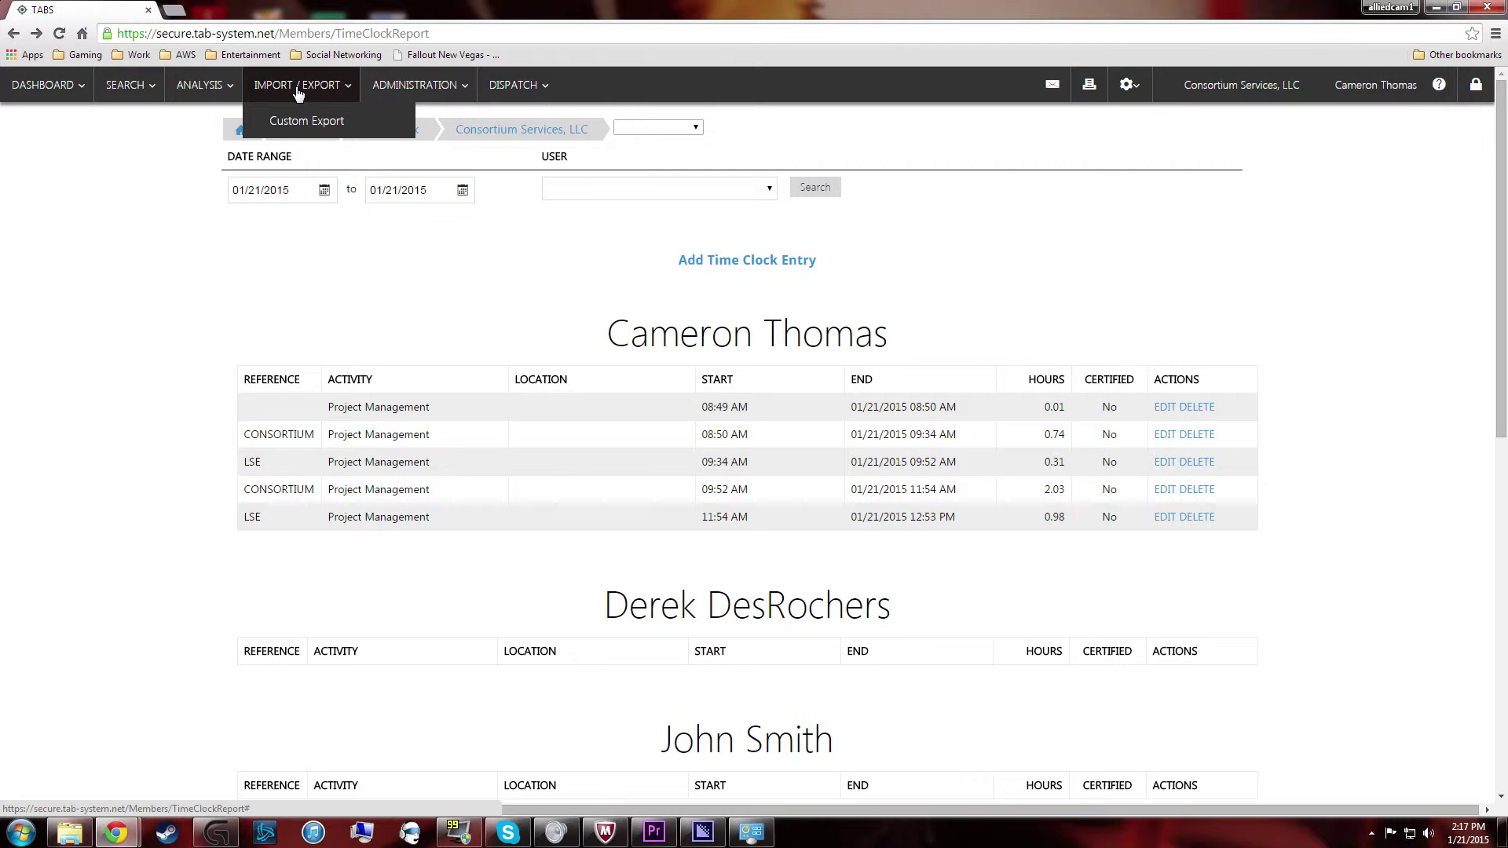
left_click(303, 122)
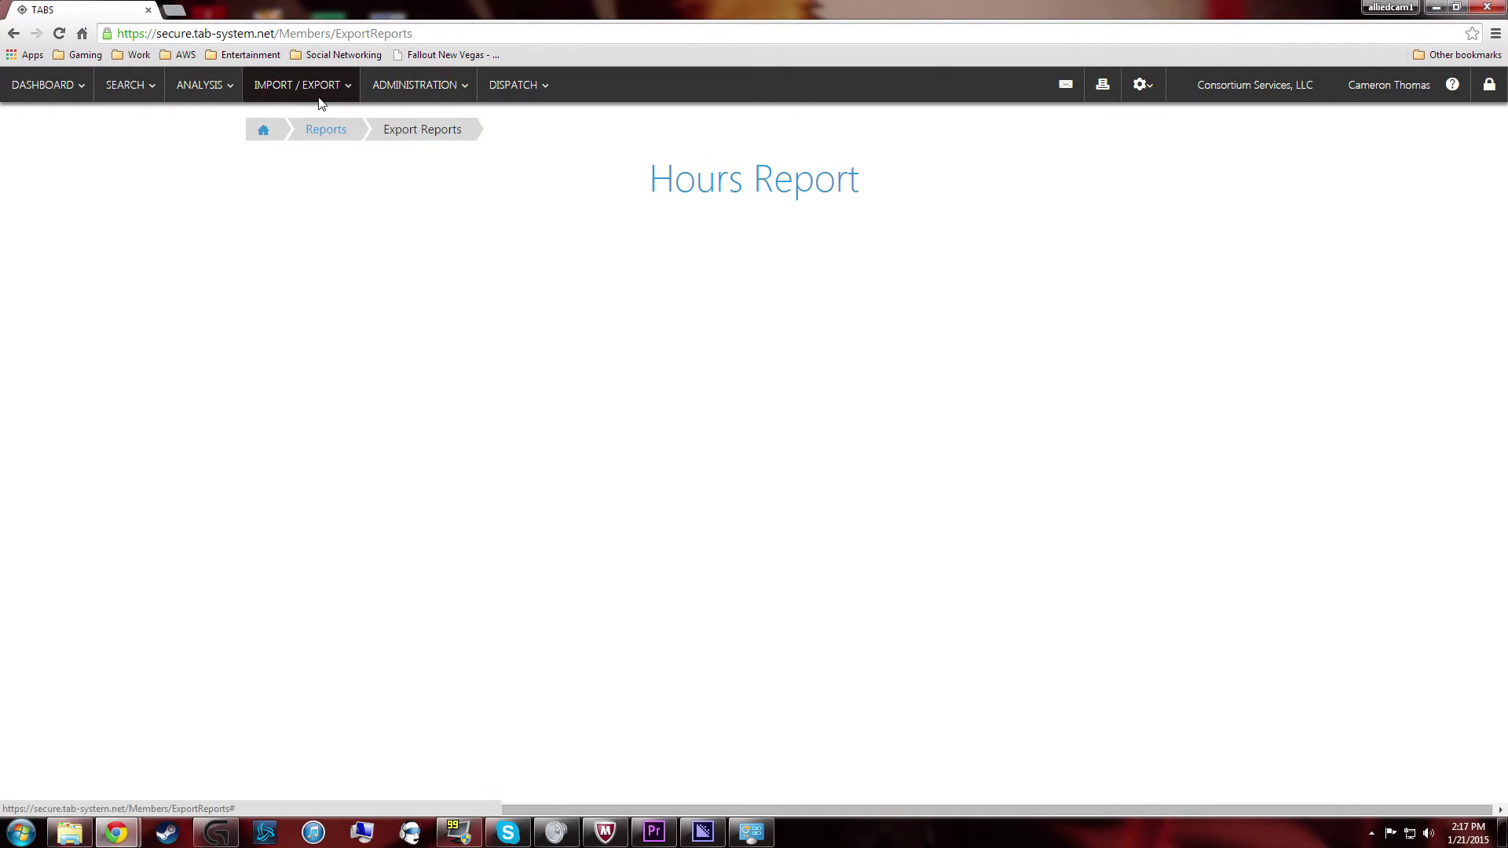
left_click(672, 184)
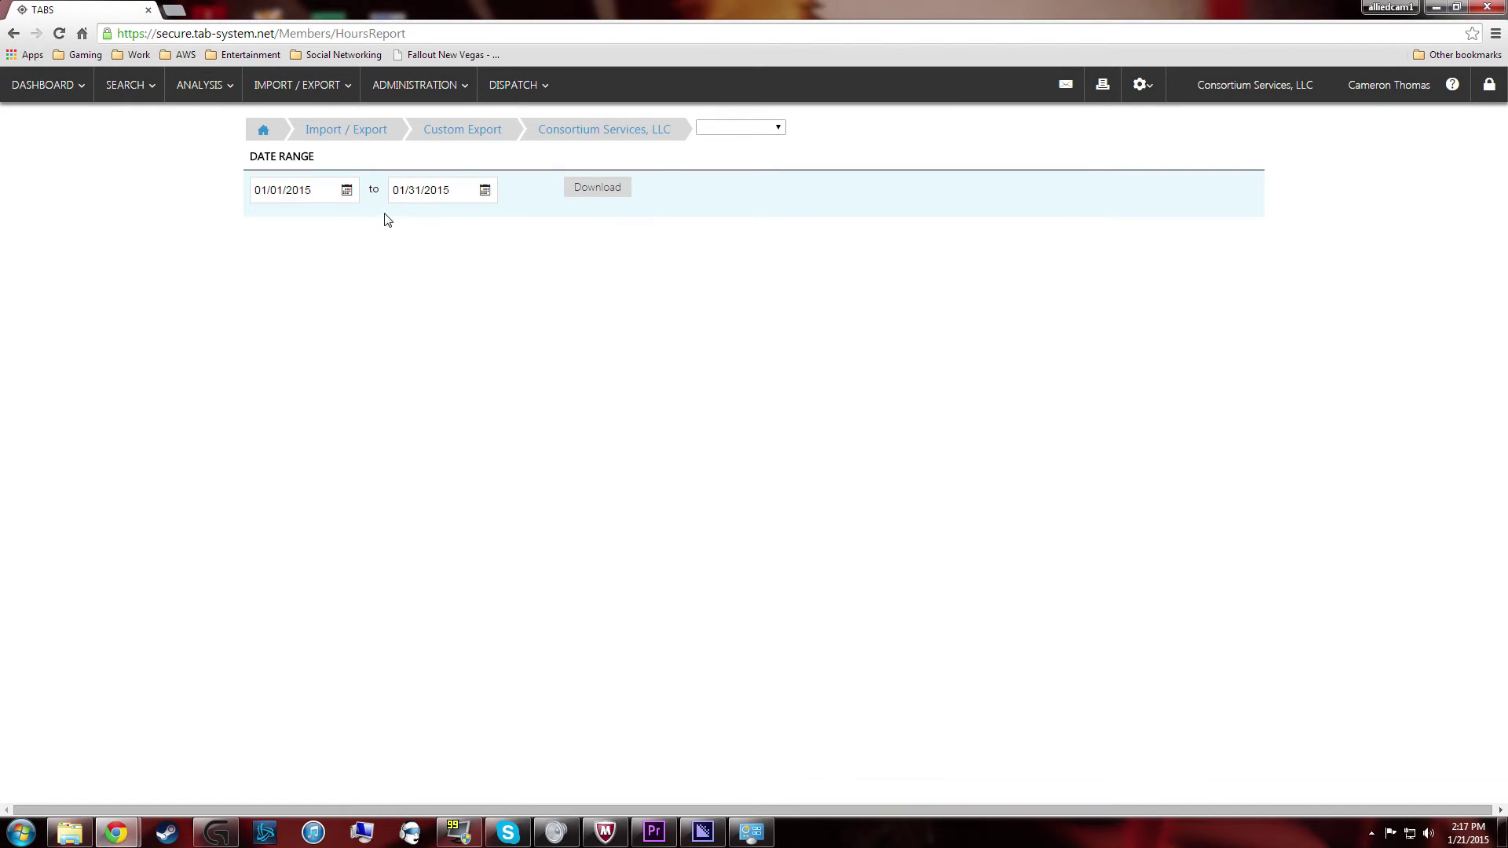
- Download the hours report as CSV for 01/15/2015 to 01/31/2015 and check the options for handling the downloaded file
left_click(346, 198)
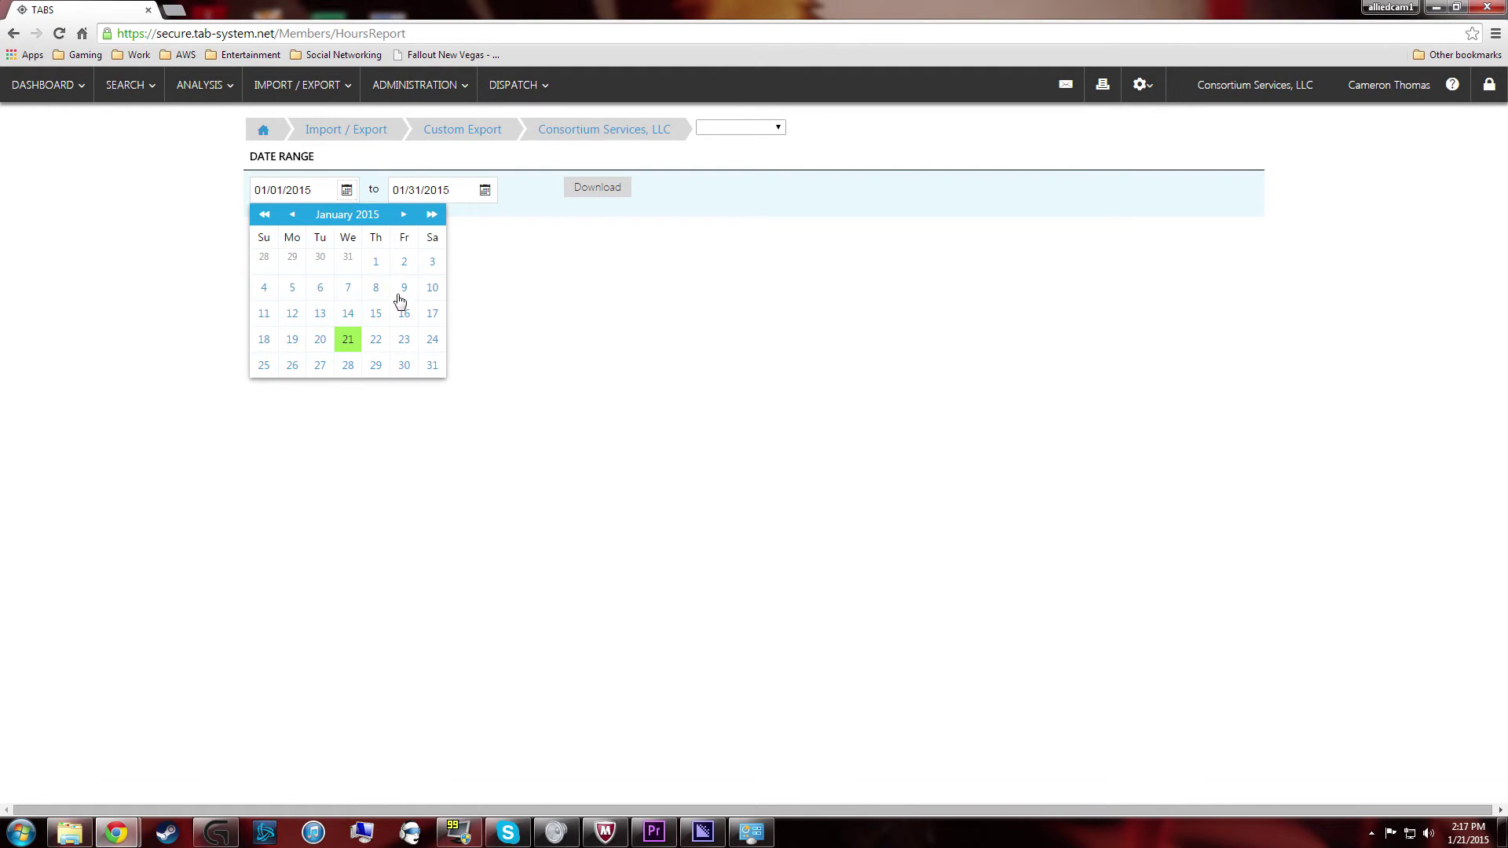
left_click(376, 313)
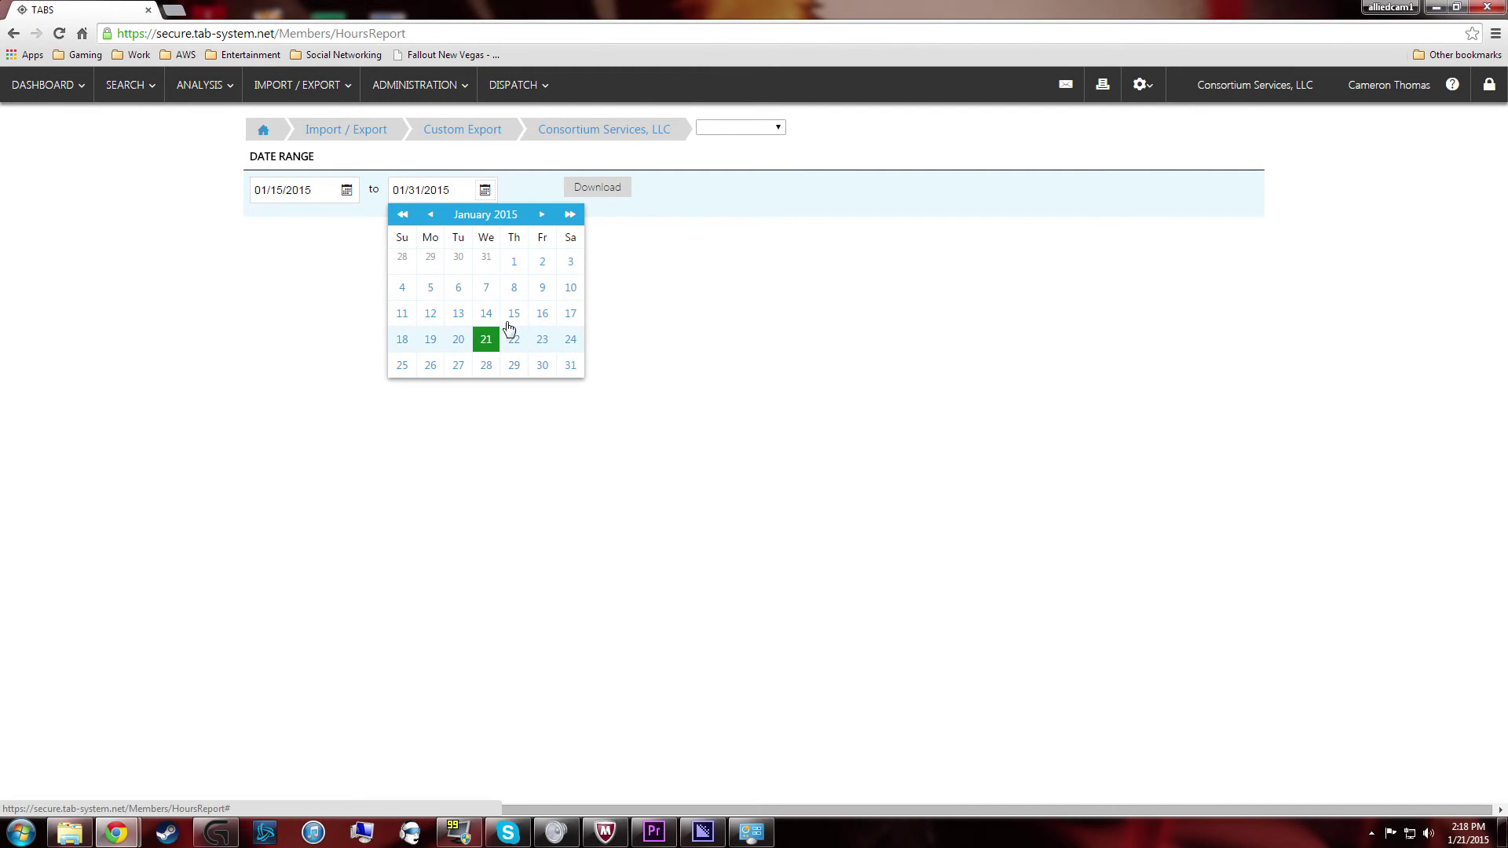
left_click(577, 202)
left_click(578, 196)
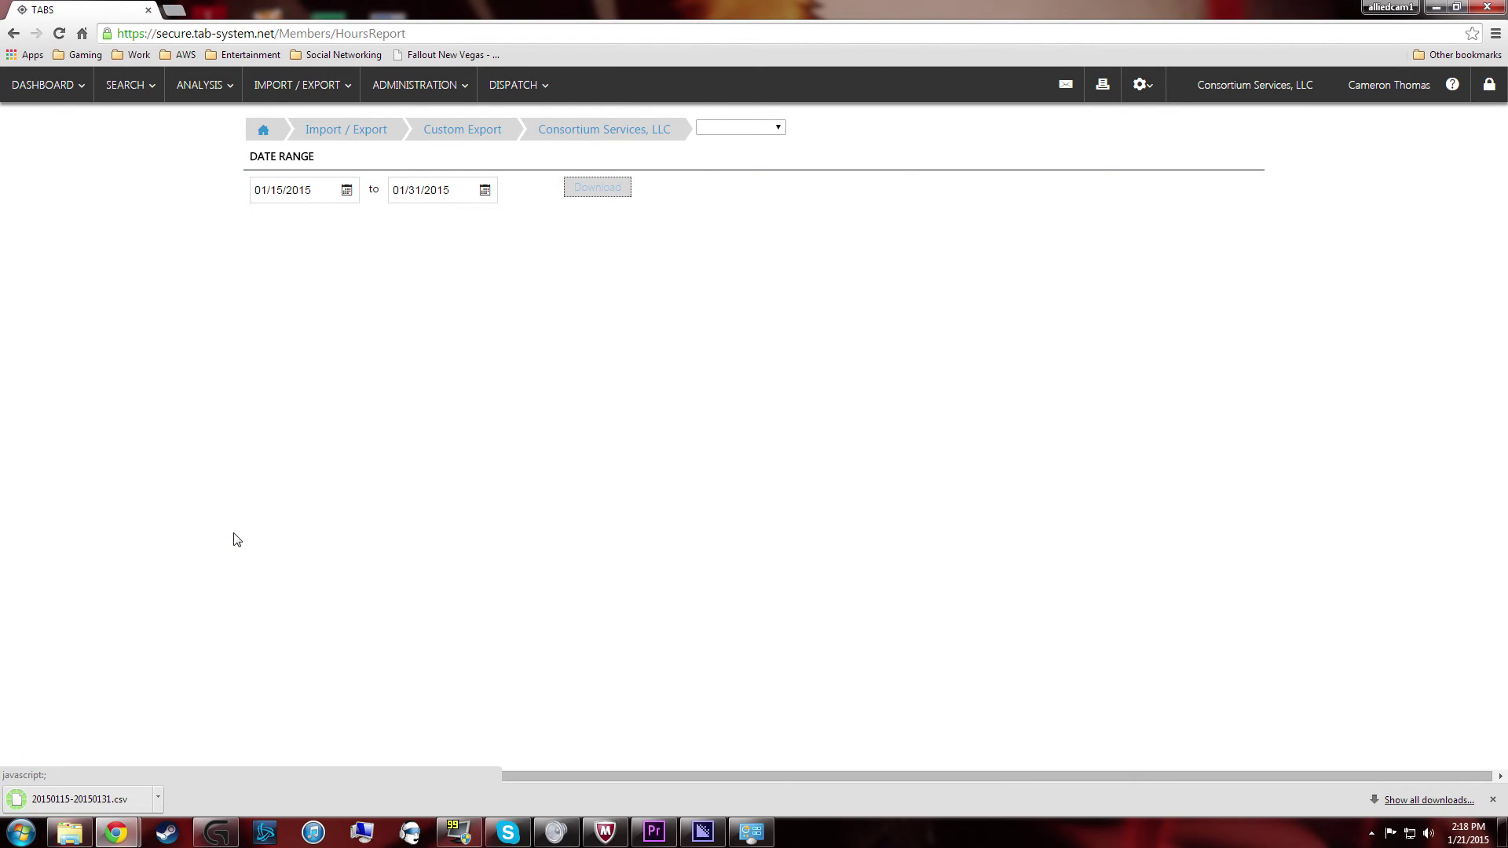
left_click(158, 798)
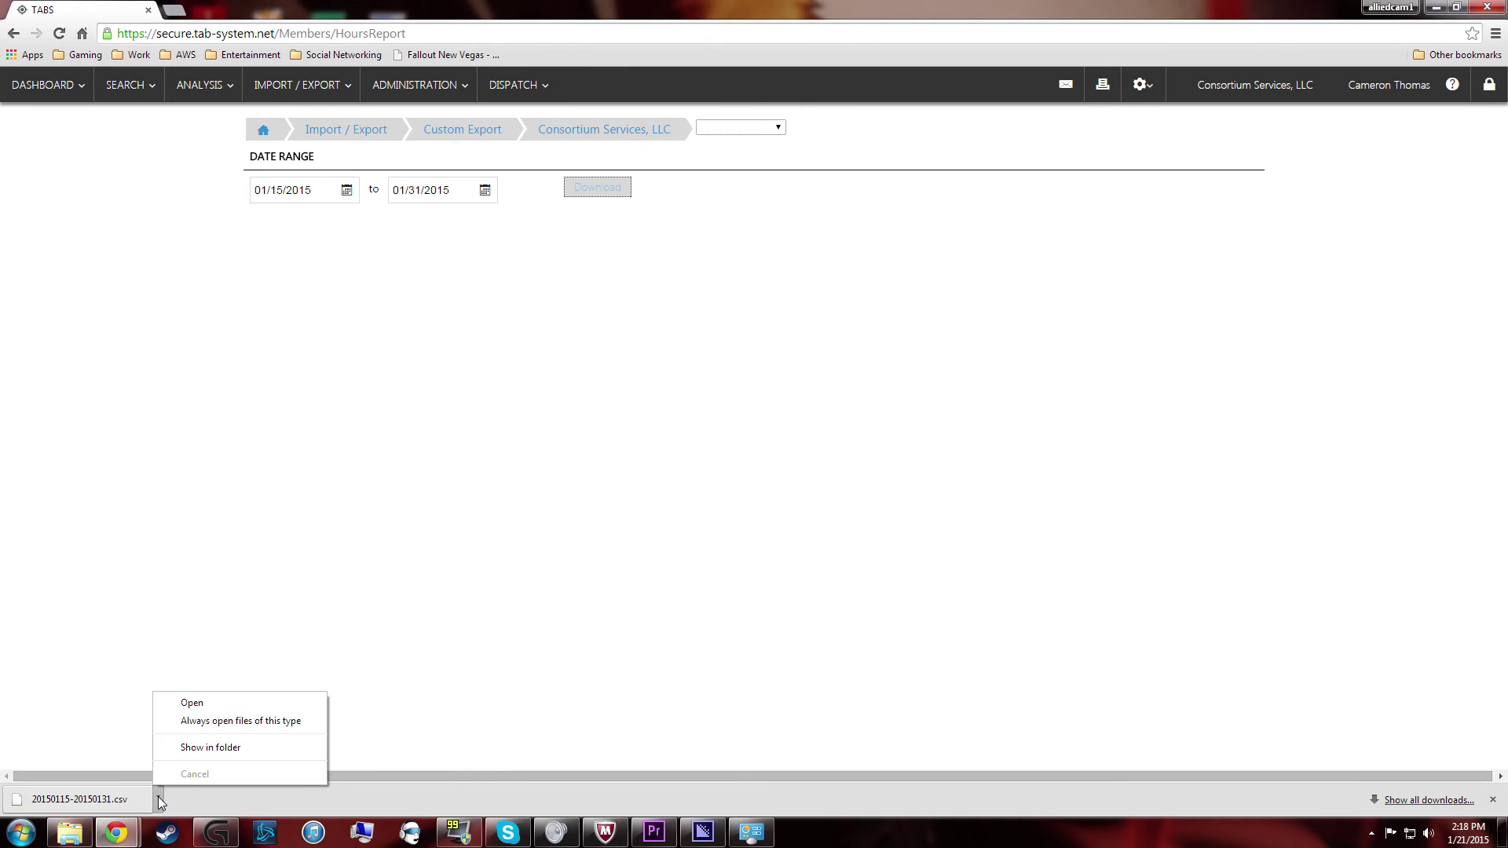
left_click(134, 802)
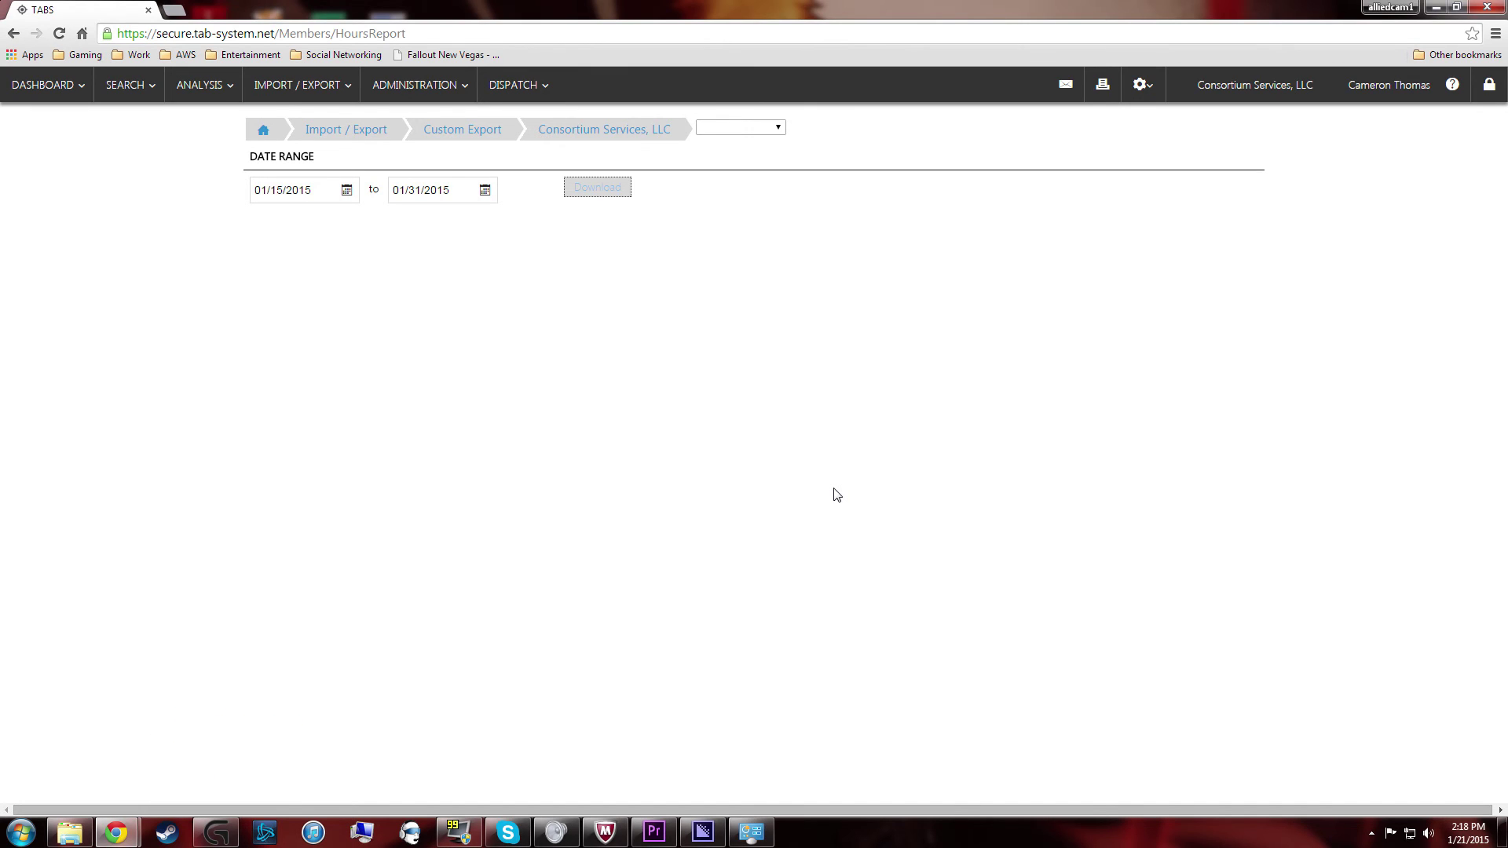